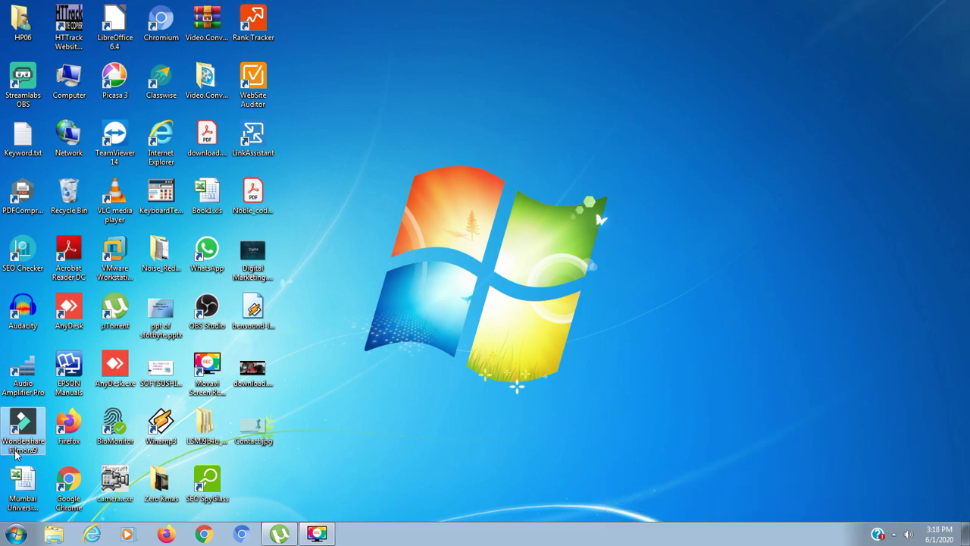
# Create a new 16:9 widescreen project in Filmora9 and import the Subscribe Animation MP4 from the Downloads folder.
pyautogui.doubleClick(15, 453)
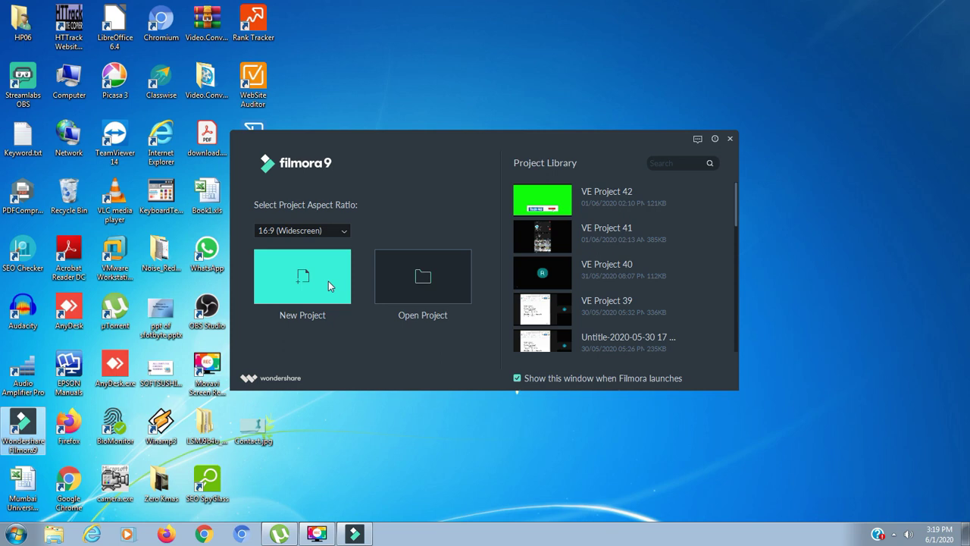
pyautogui.click(328, 286)
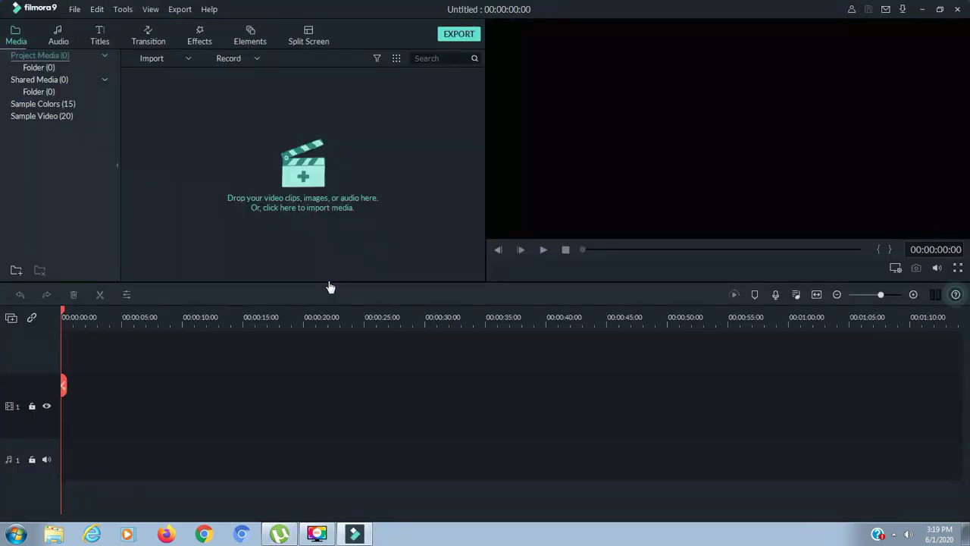
pyautogui.click(319, 218)
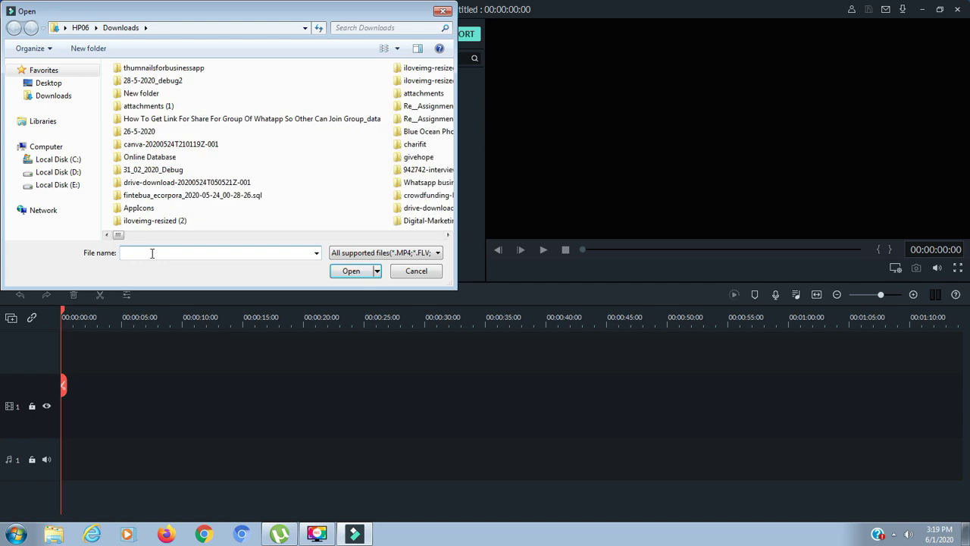
pyautogui.write('sub')
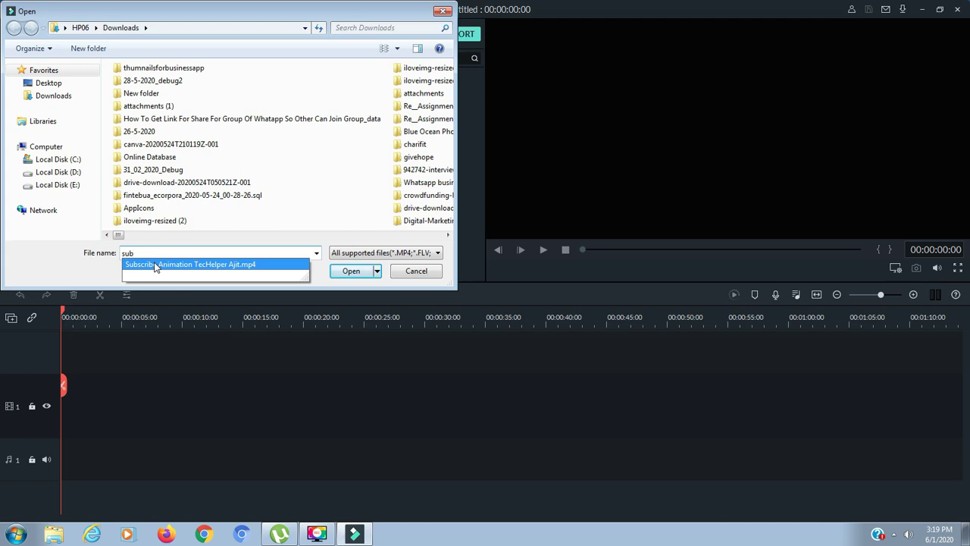
pyautogui.click(155, 264)
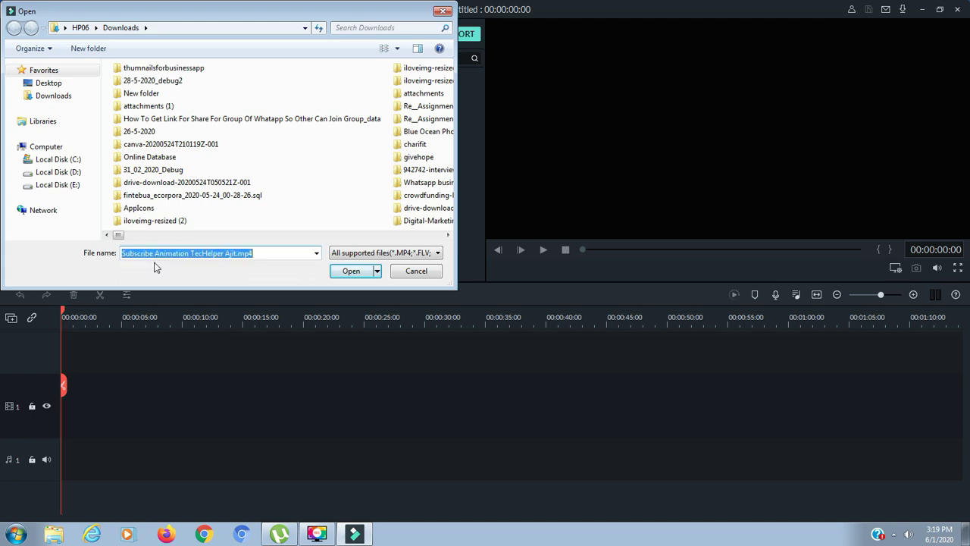
pyautogui.click(351, 272)
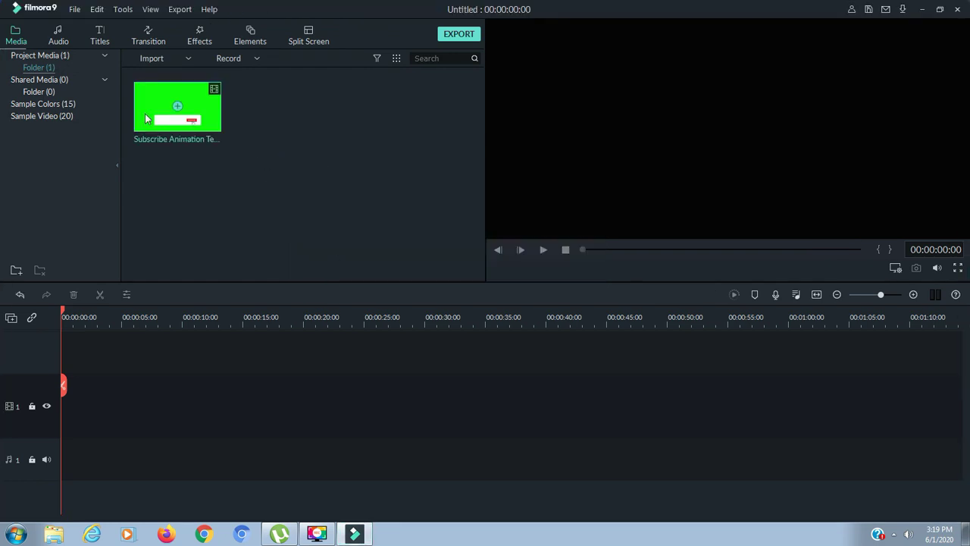
# Import the image LOGO (1).png from the Downloads folder into the project media.
pyautogui.doubleClick(266, 160)
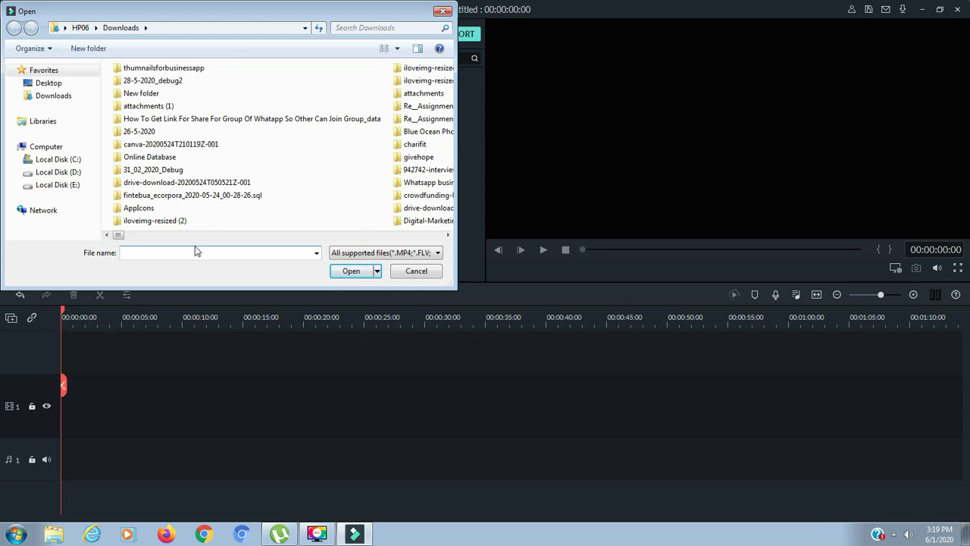
pyautogui.write('logo')
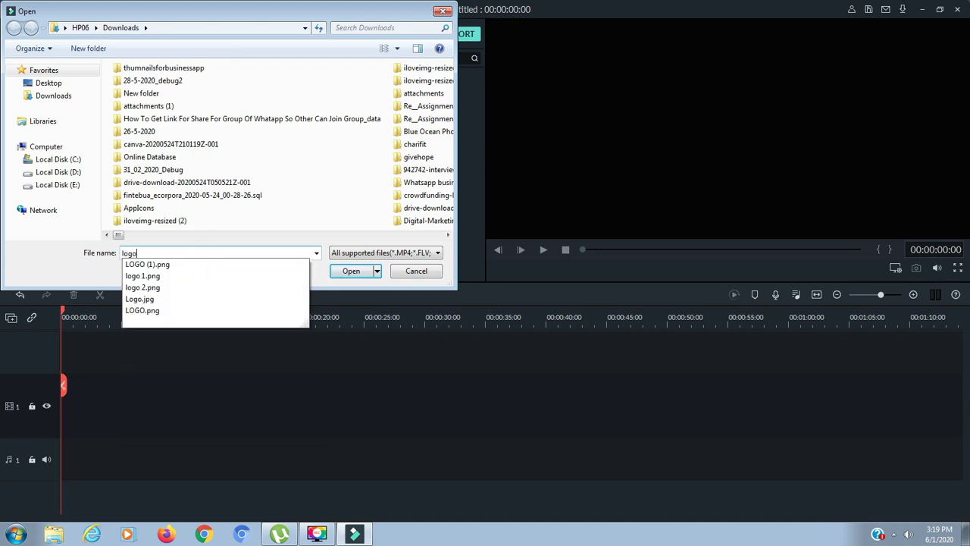
pyautogui.click(133, 264)
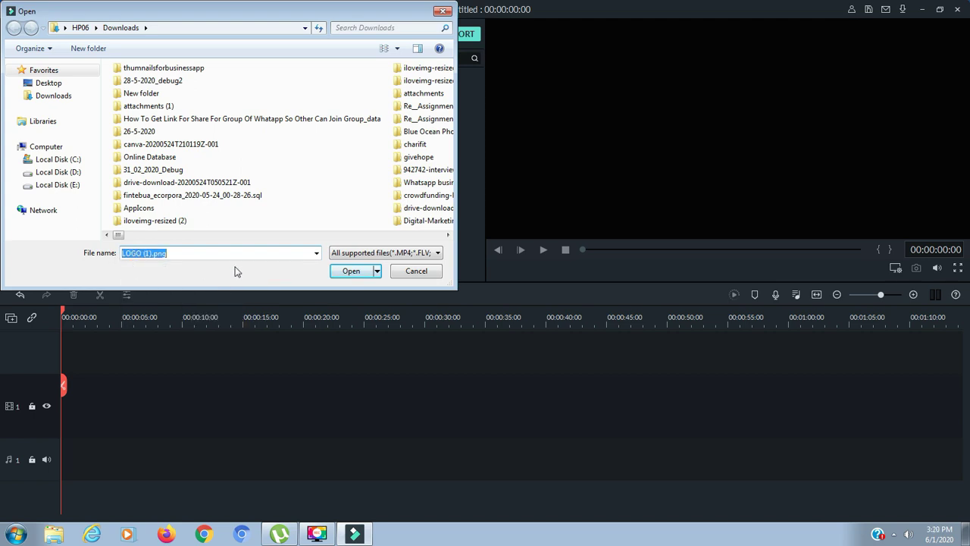
pyautogui.click(335, 271)
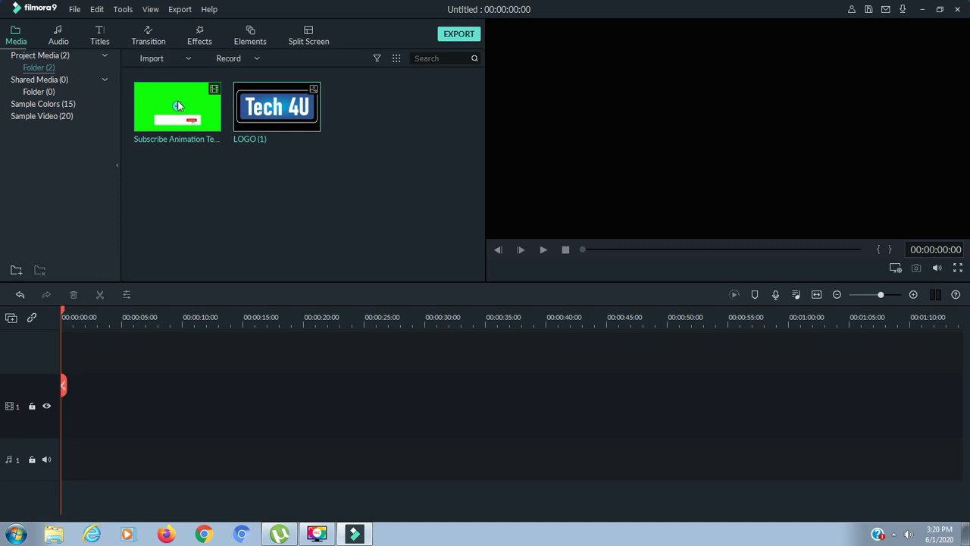
# Place the Subscribe Animation clip on the timeline, matching the project to 1280 x 720 30fps, and add the logo above it from the start.
pyautogui.click(179, 107)
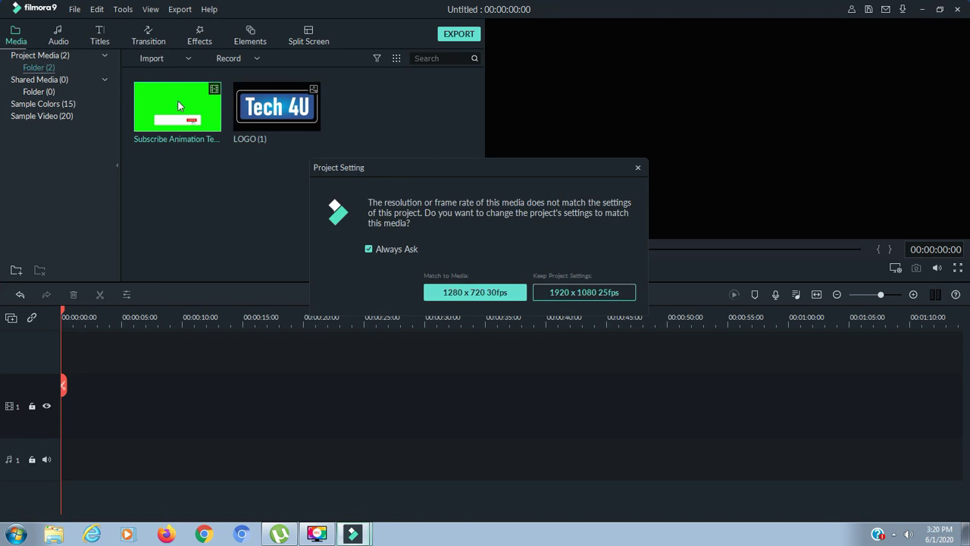
pyautogui.click(498, 289)
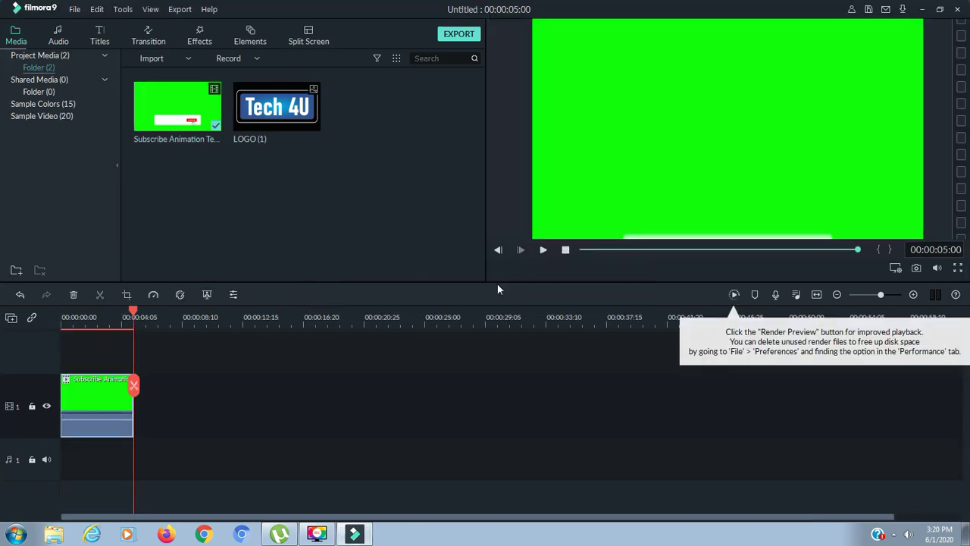
pyautogui.moveTo(289, 123); pyautogui.dragTo(61, 347)
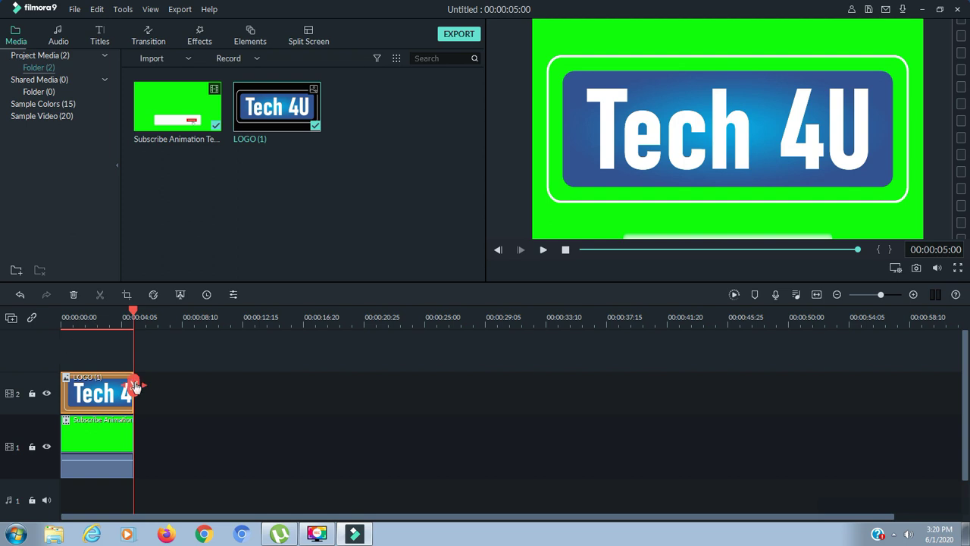
# Play from the start, pause at about 00:00:01:08 with the white banner raised, and narrow the logo from both sides.
pyautogui.press('Home')
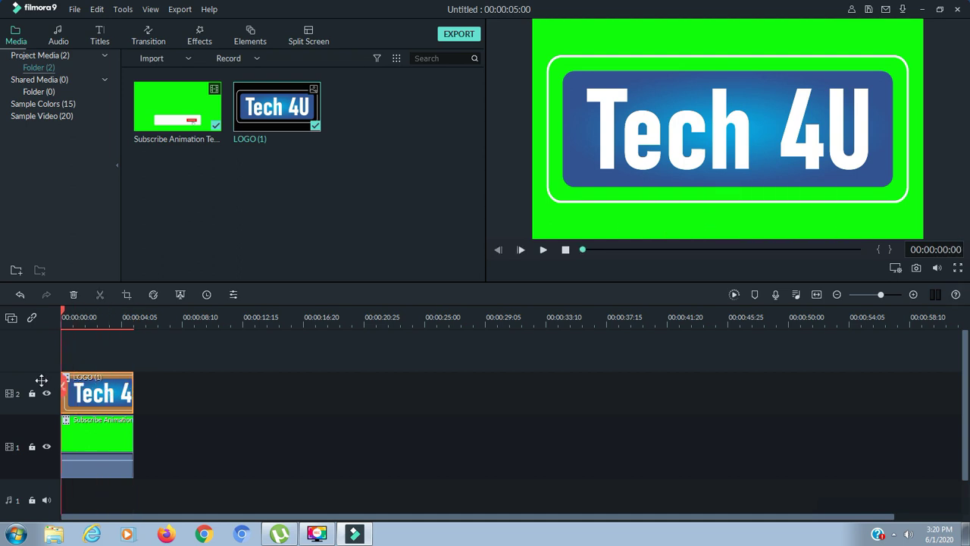
pyautogui.press('space')
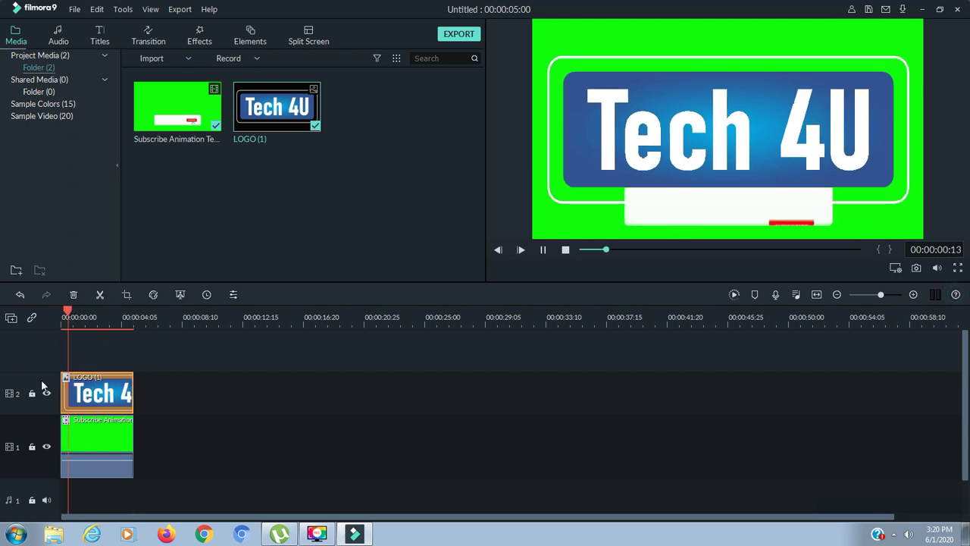
pyautogui.press('space')
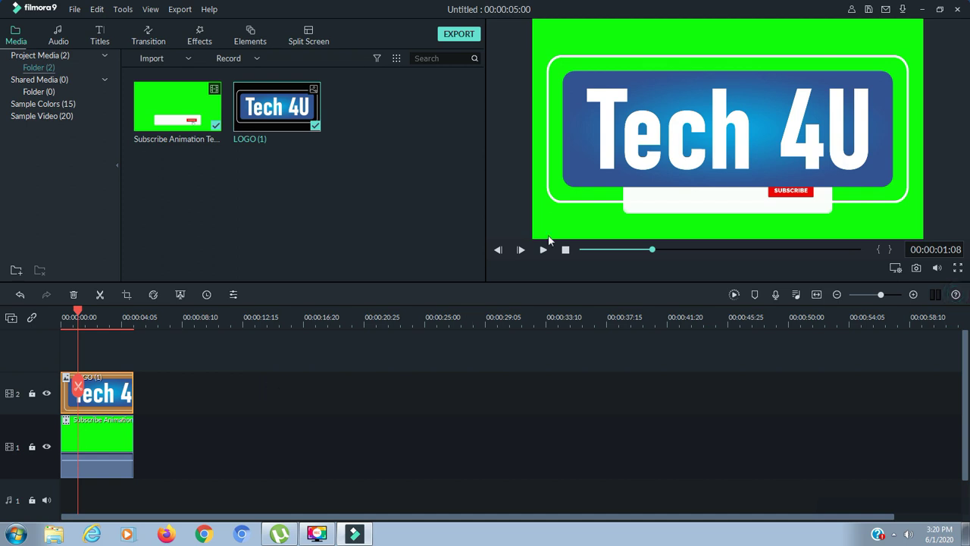
pyautogui.click(628, 153)
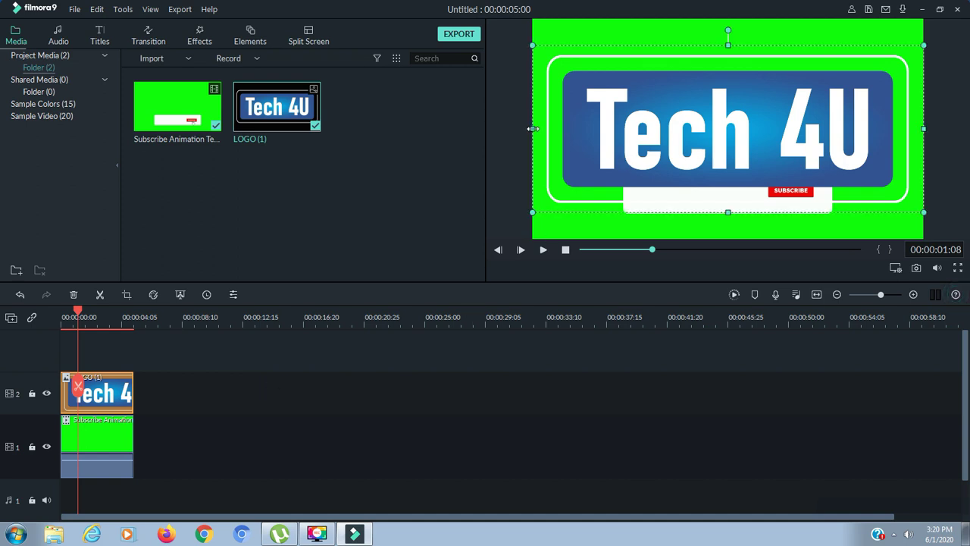
pyautogui.moveTo(532, 129); pyautogui.dragTo(662, 142)
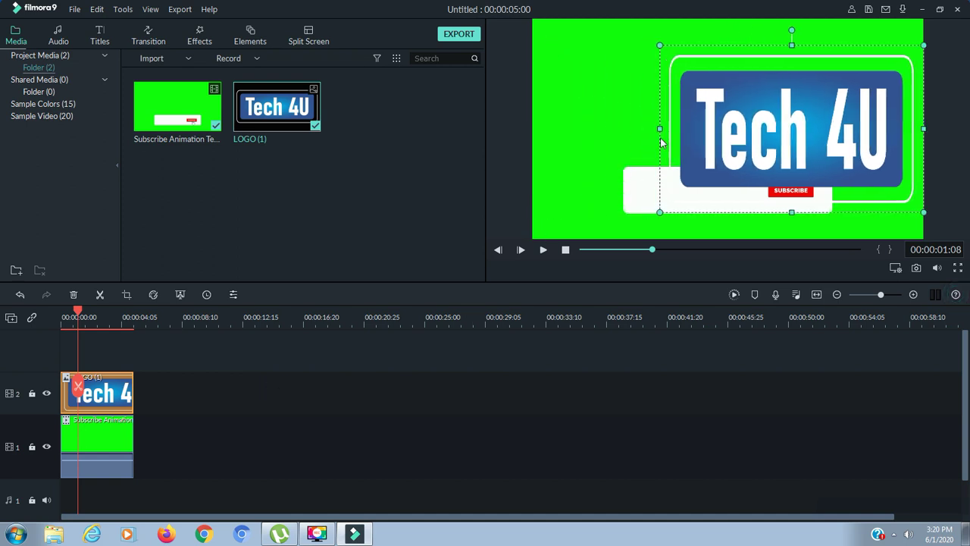
pyautogui.moveTo(923, 129); pyautogui.dragTo(864, 130)
# Reduce the logo's height and width further and position it over the white banner, just left of the SUBSCRIBE button.
pyautogui.click(762, 41)
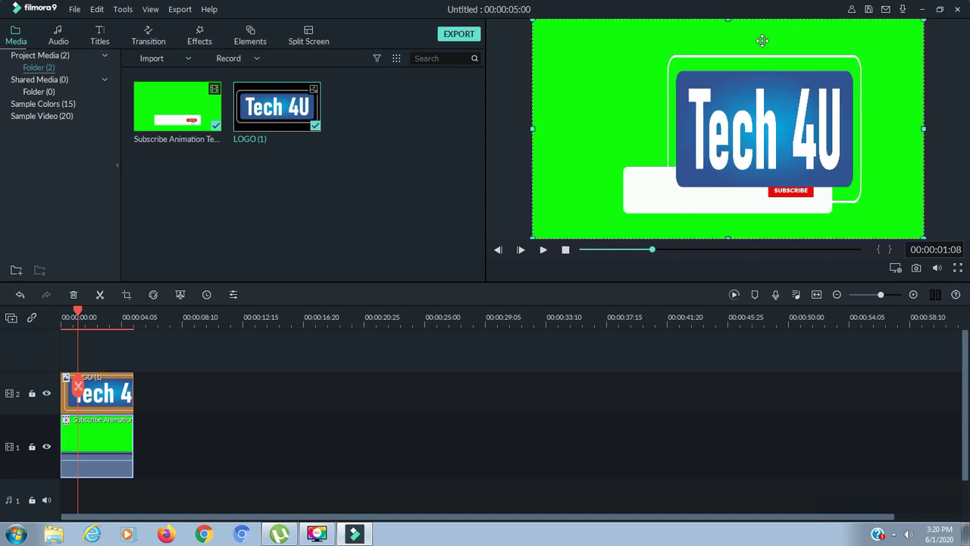
pyautogui.click(763, 56)
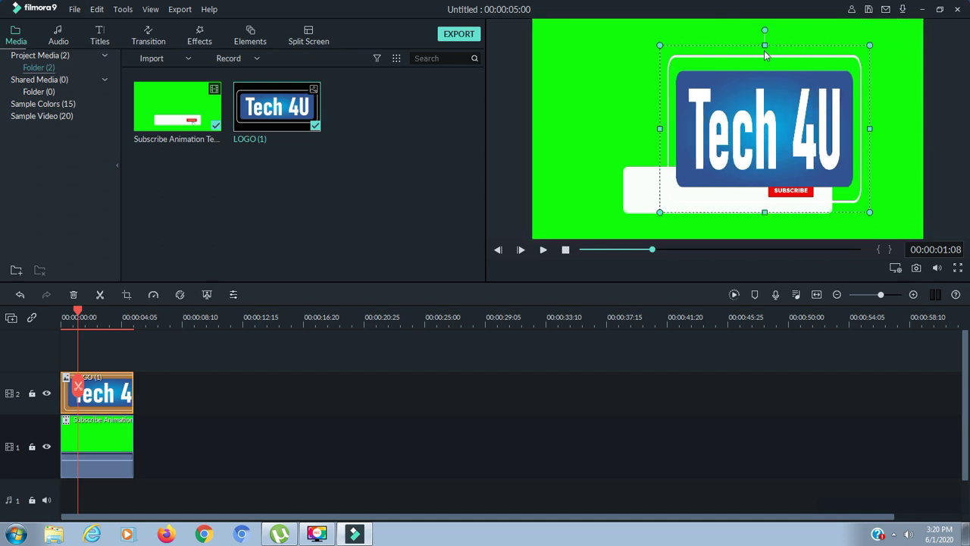
pyautogui.moveTo(764, 63); pyautogui.dragTo(763, 140)
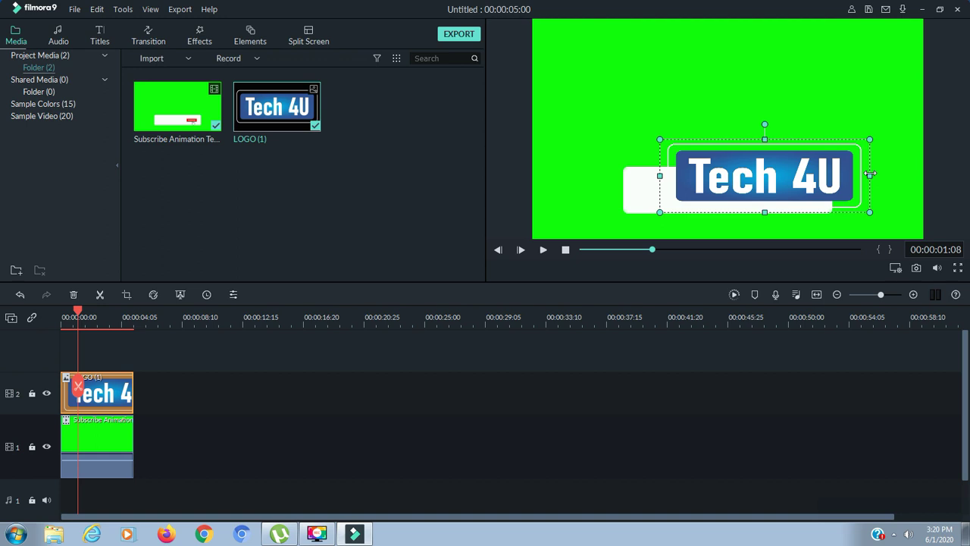
pyautogui.moveTo(870, 173); pyautogui.dragTo(813, 175)
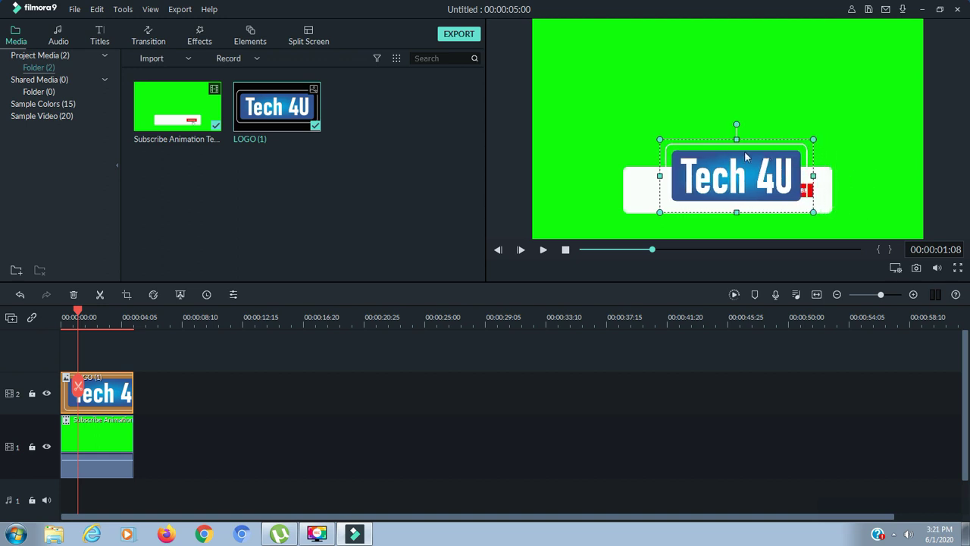
pyautogui.moveTo(736, 139); pyautogui.dragTo(665, 183)
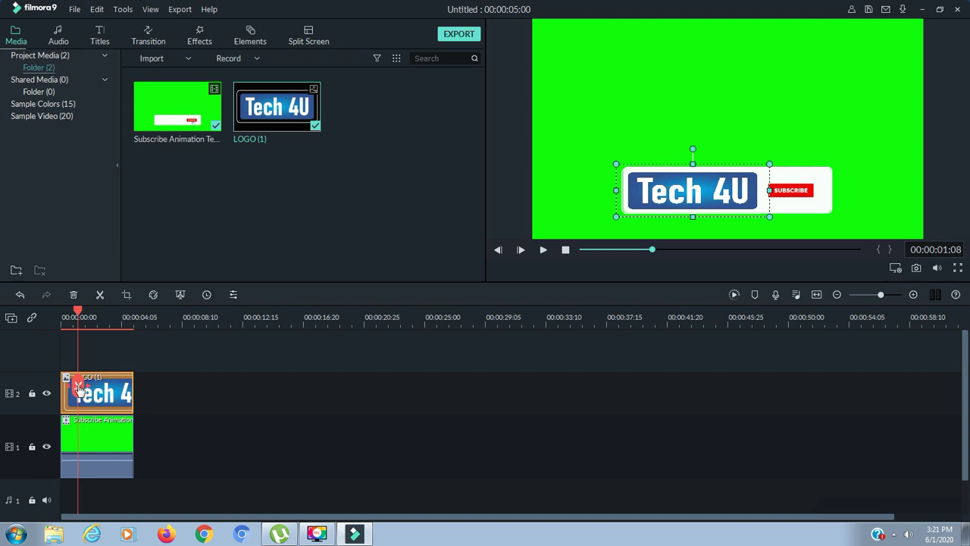
# Split the clips at 00:00:01:09, where the banner is fully raised, and delete the logo segment before the cut.
pyautogui.press('Home')
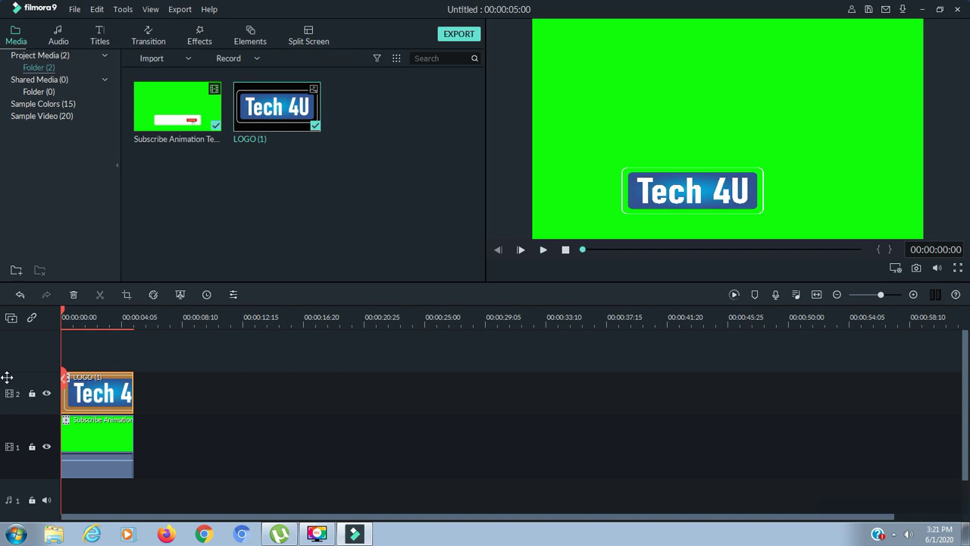
pyautogui.press('space')
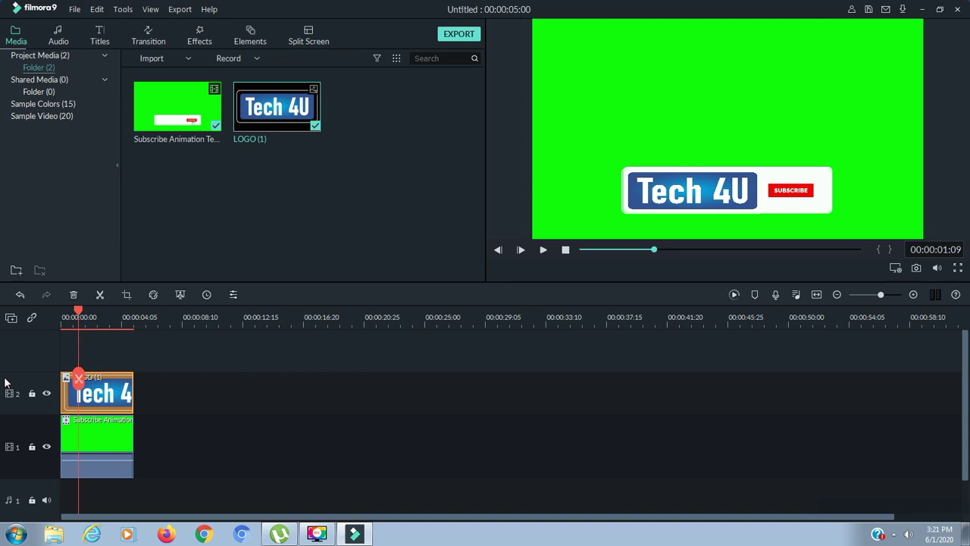
pyautogui.click(78, 378)
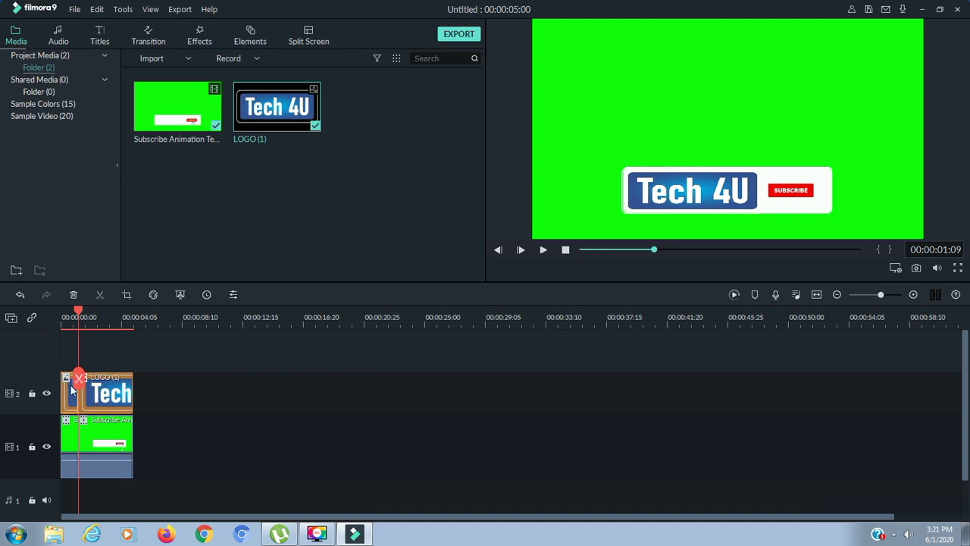
pyautogui.press('Delete')
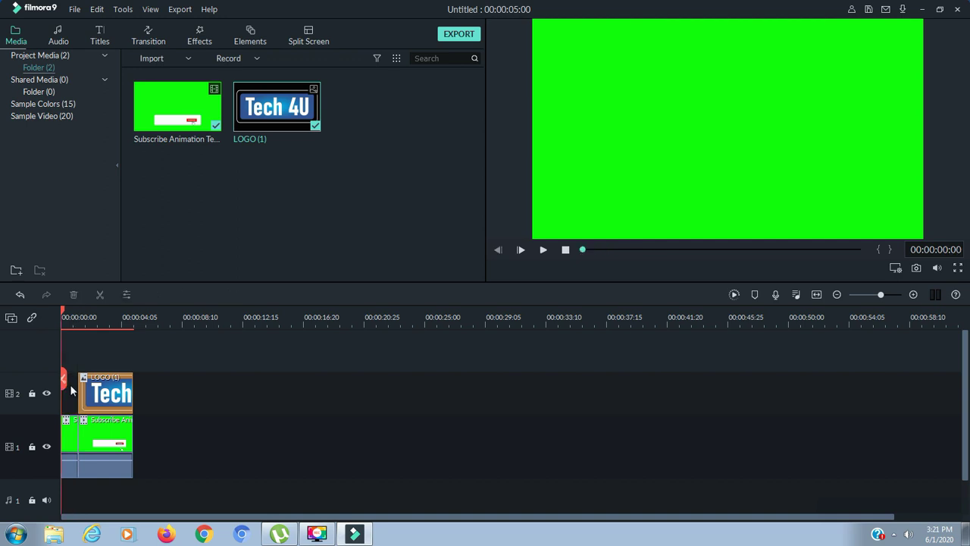
# Split the clips at 00:00:03:25, before the banner drops out, and delete the logo segment after the cut.
pyautogui.press('space')
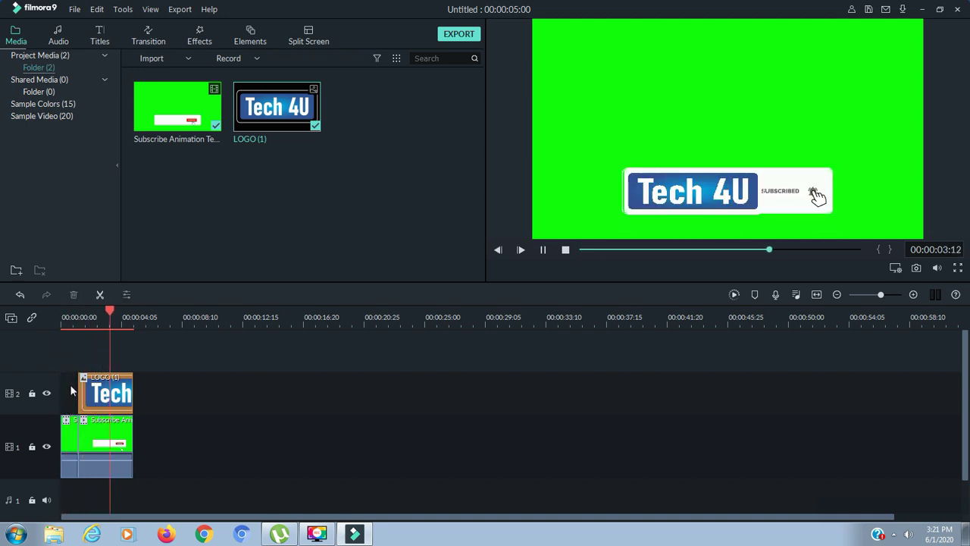
pyautogui.press('space')
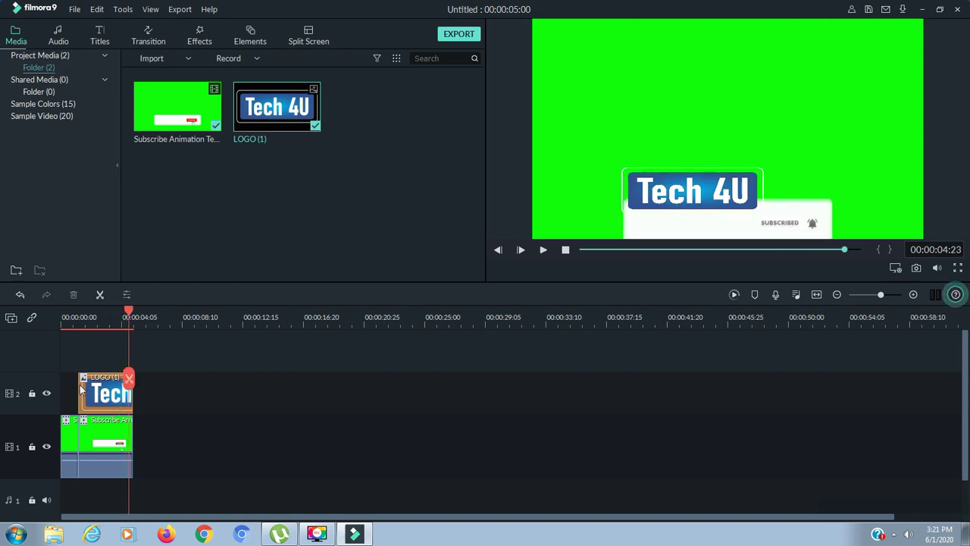
pyautogui.moveTo(128, 377); pyautogui.dragTo(116, 375)
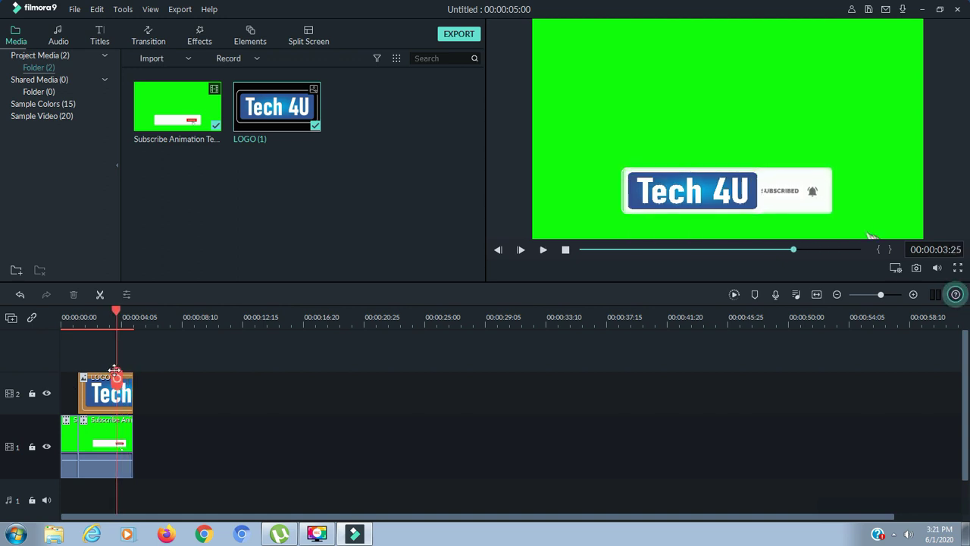
pyautogui.click(116, 375)
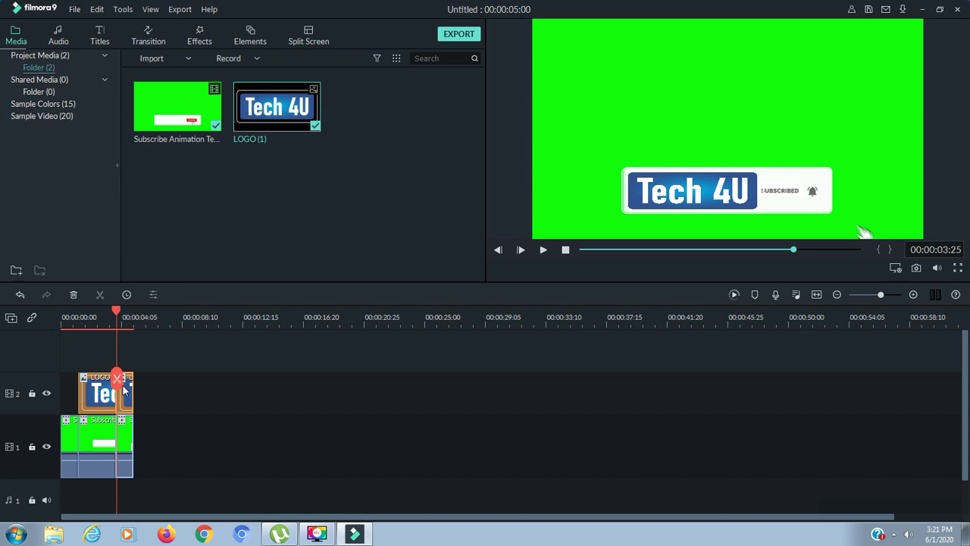
pyautogui.press('Delete')
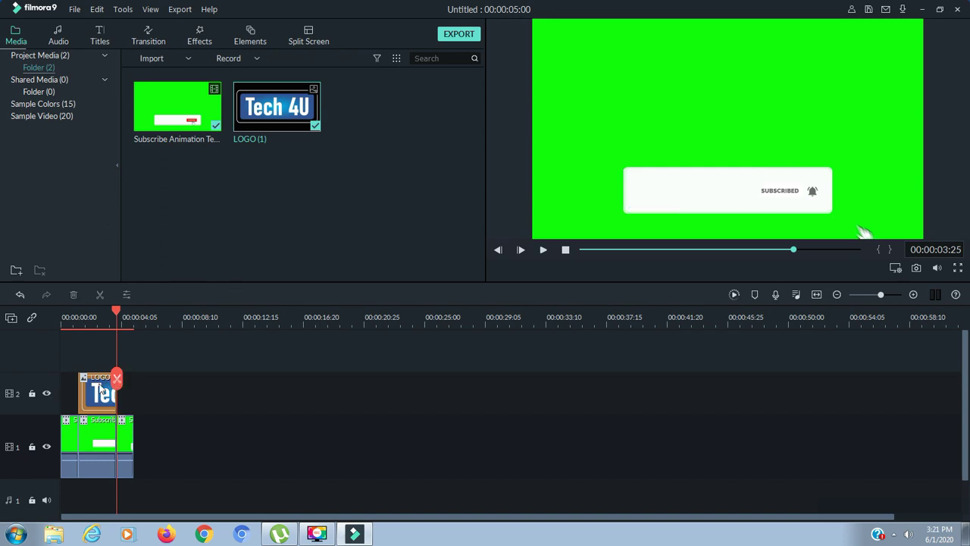
# Play the timeline from the beginning to check the logo's timing against the banner animation.
pyautogui.moveTo(116, 378); pyautogui.dragTo(60, 380)
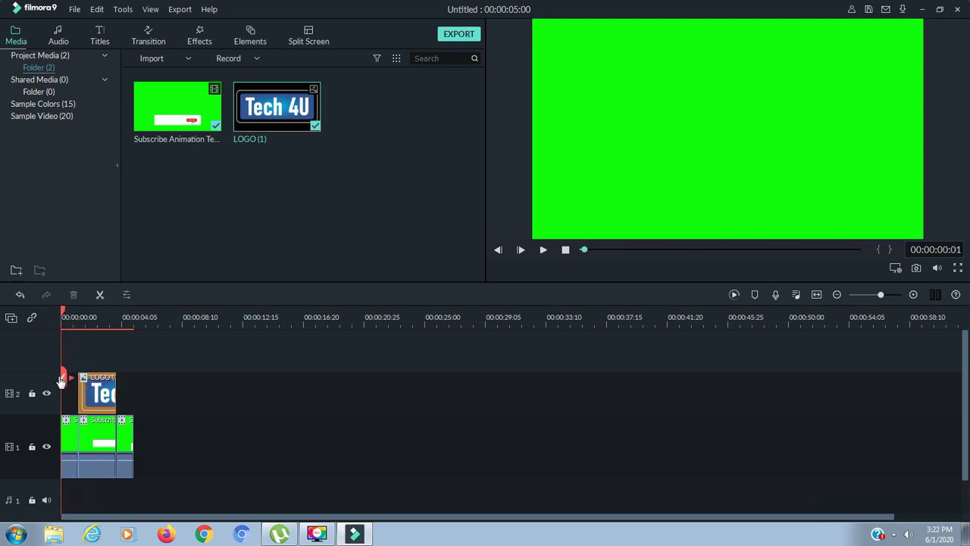
pyautogui.press('space')
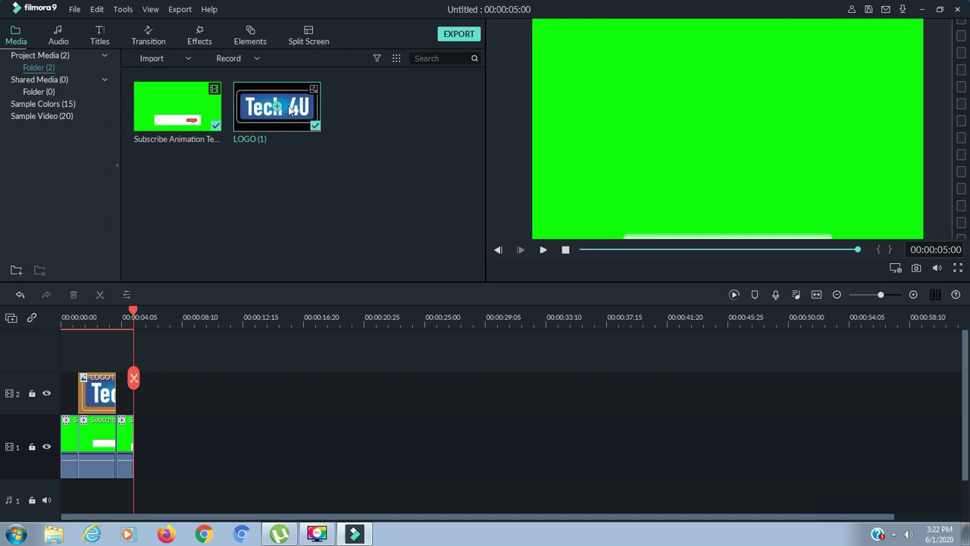
# Add the included music "Earth - The Rhythm Of Memories" at the start of audio track 1 and cut it off at 00:00:05:00.
pyautogui.click(61, 37)
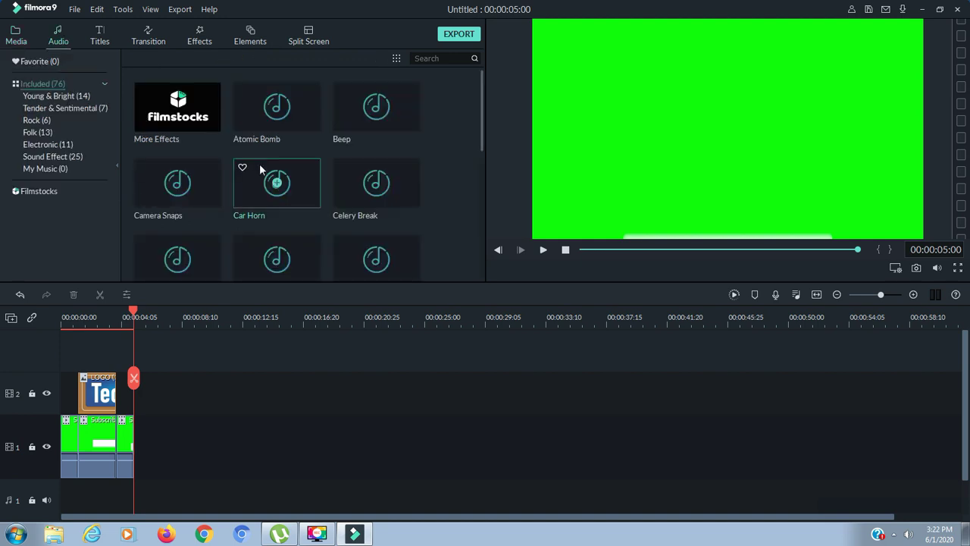
pyautogui.moveTo(480, 141); pyautogui.dragTo(483, 197)
pyautogui.click(209, 230)
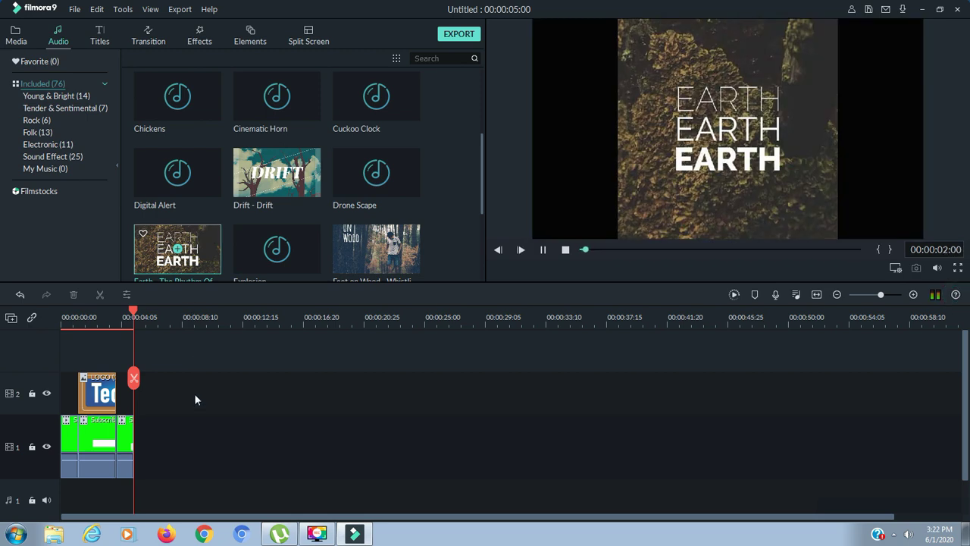
pyautogui.moveTo(202, 242); pyautogui.dragTo(61, 509)
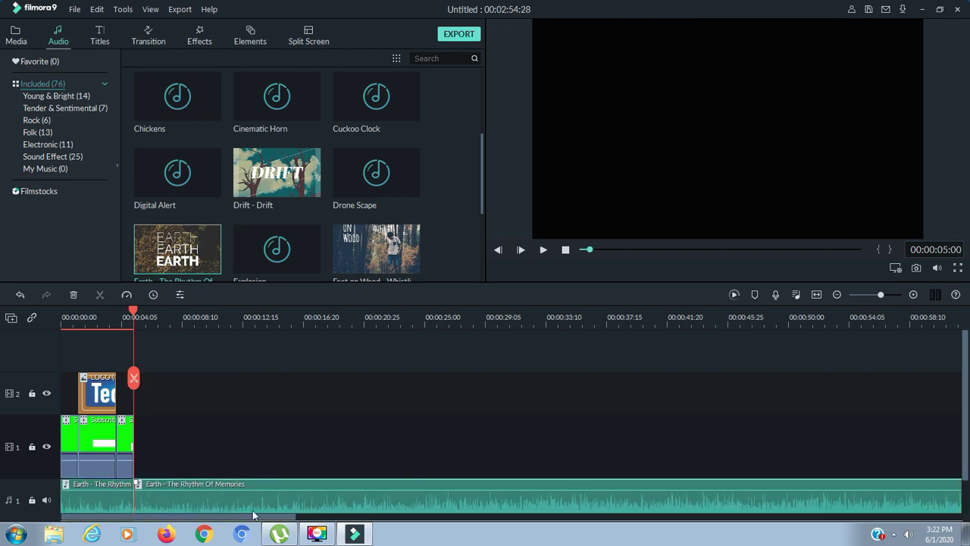
pyautogui.press('Delete')
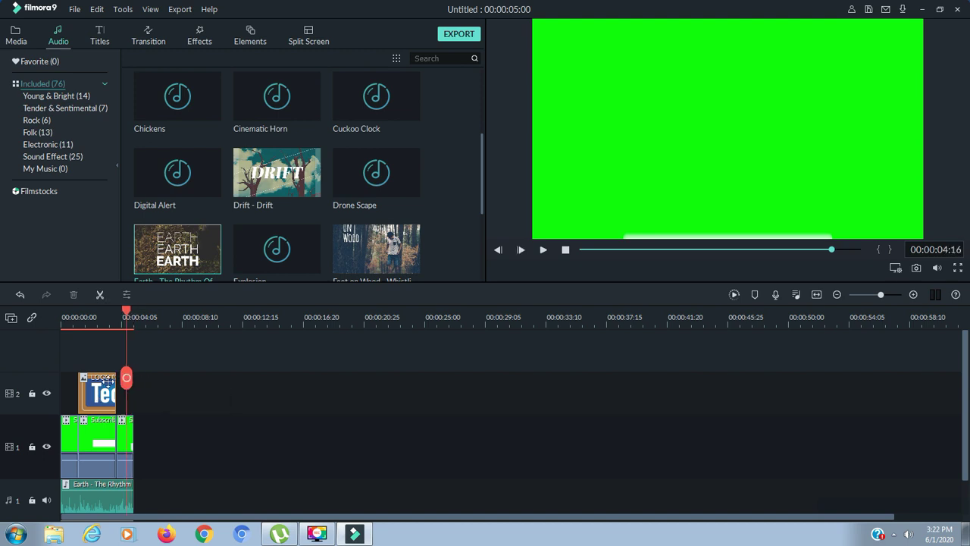
# Play the timeline to hear the music with the animation, and delete the music clip from the audio track.
pyautogui.press('space')
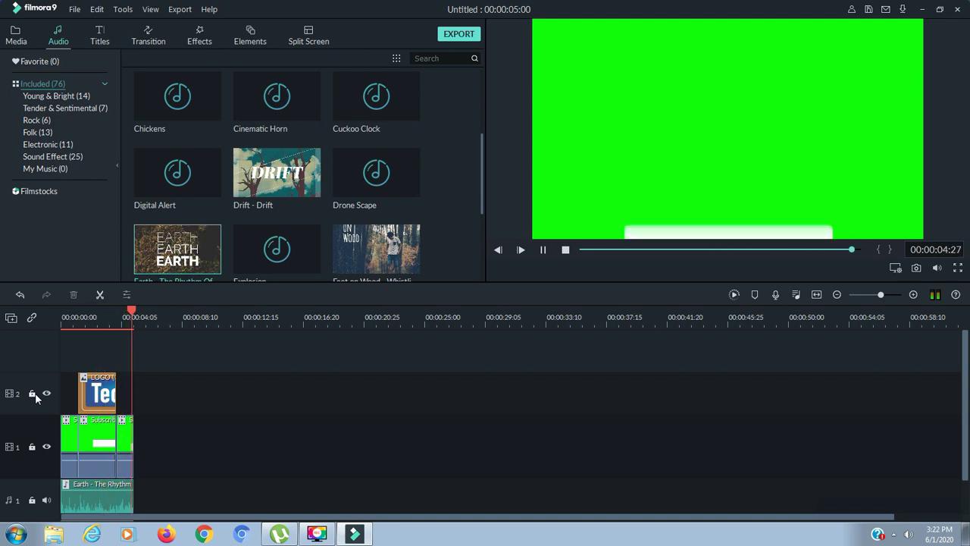
pyautogui.press('space')
pyautogui.press('space')
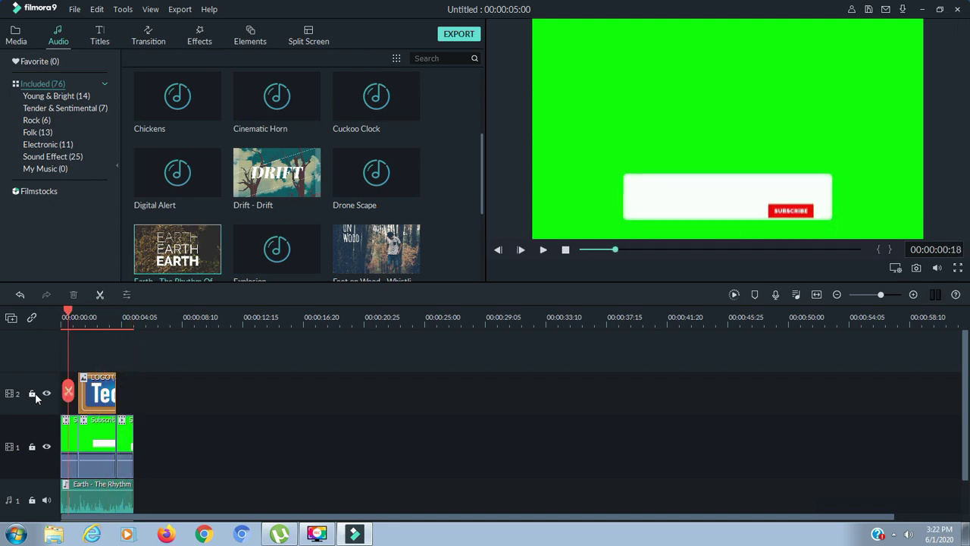
pyautogui.click(101, 496)
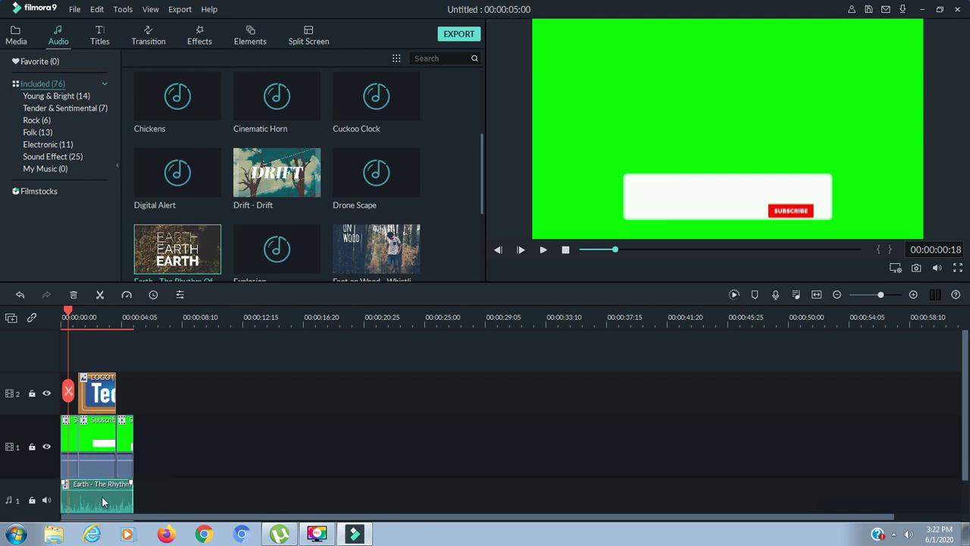
pyautogui.press('Delete')
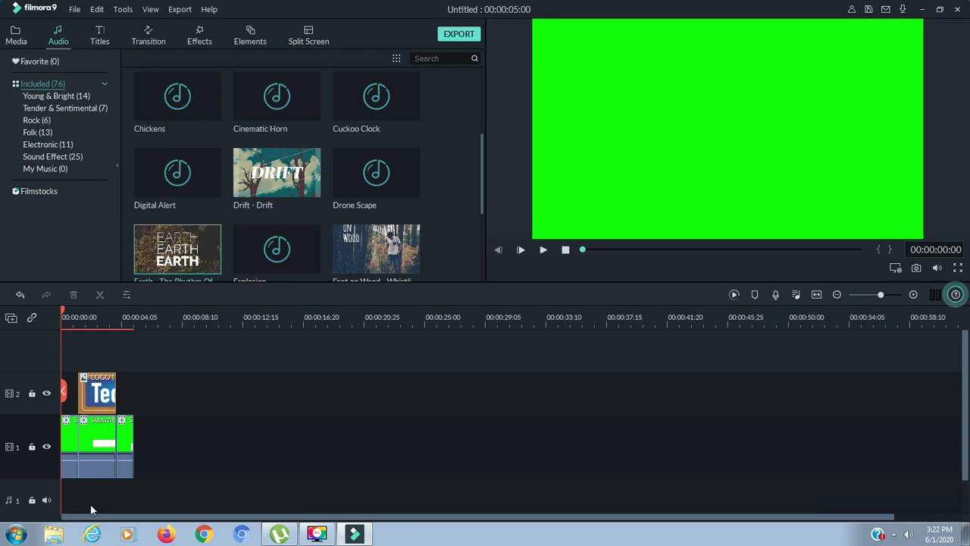
# Export the subscribe animation to the computer as an MP4 file named My Video.
pyautogui.click(458, 35)
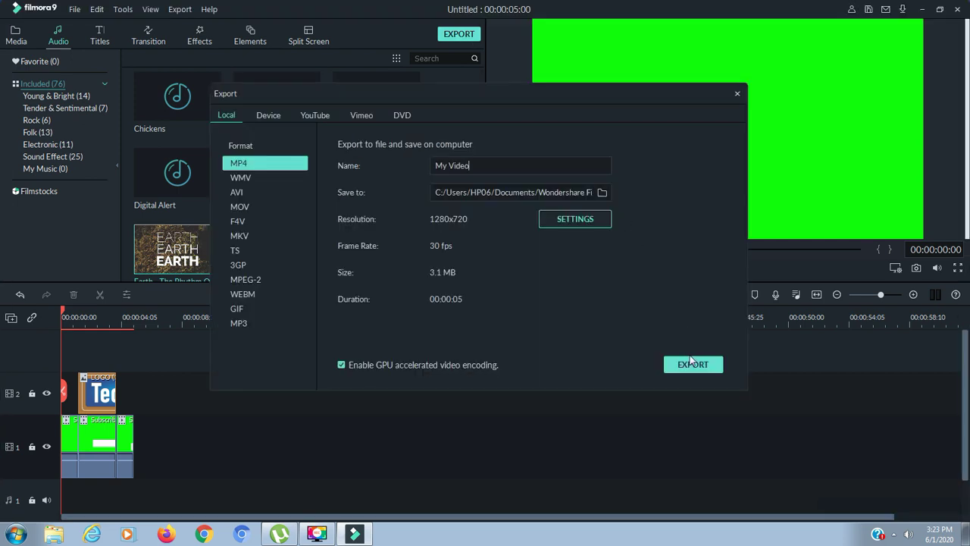
pyautogui.click(691, 365)
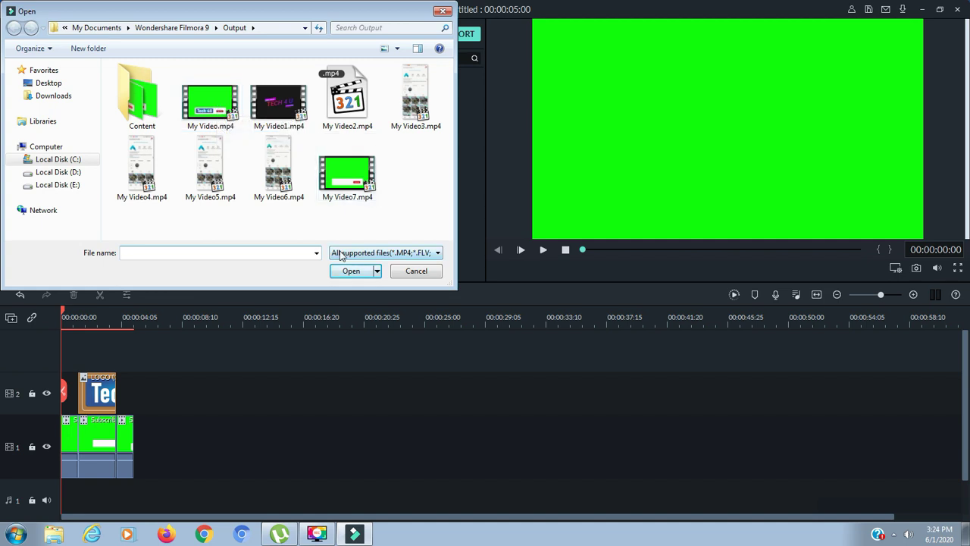
# Delete the subscribe animation template and the LOGO (1) image from the project media, including their clips on the timeline.
pyautogui.click(447, 10)
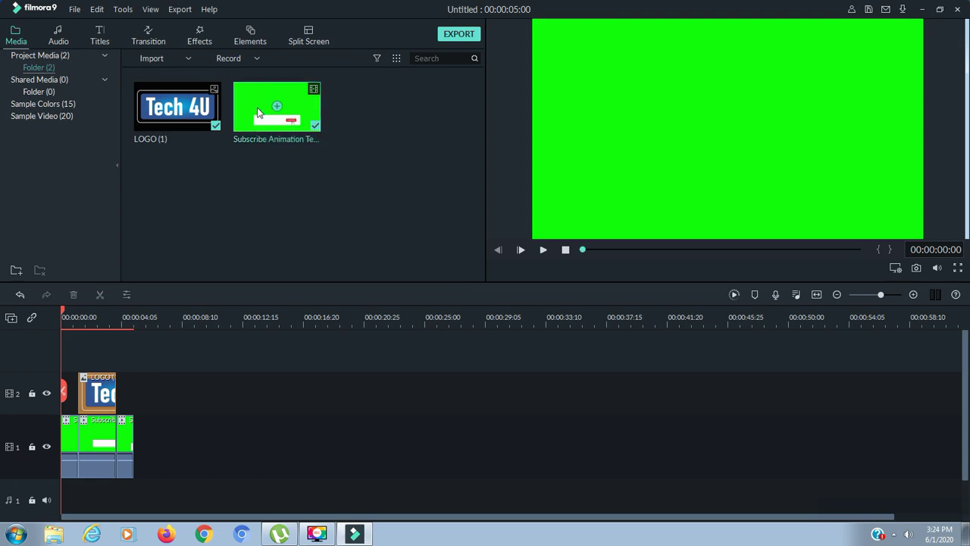
pyautogui.press('Delete')
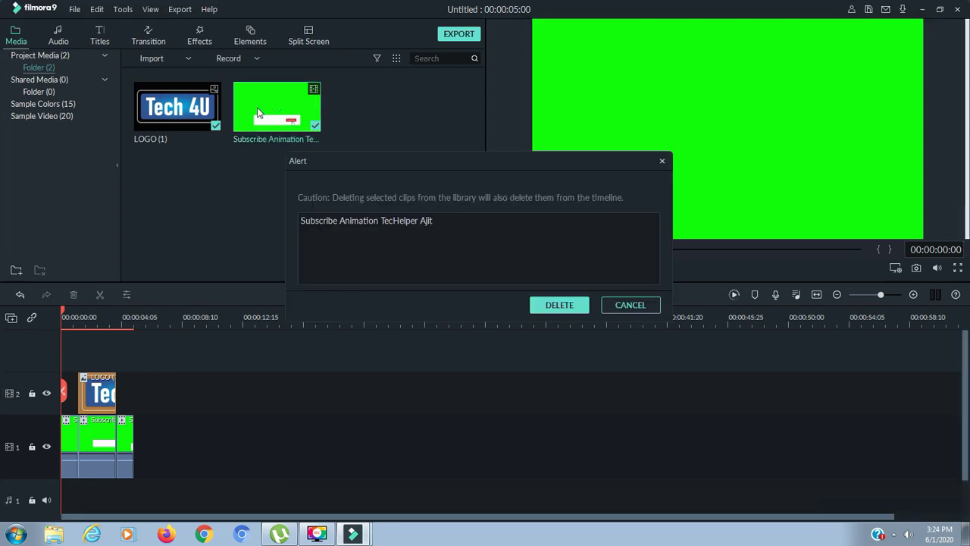
pyautogui.click(558, 304)
pyautogui.moveTo(193, 112)
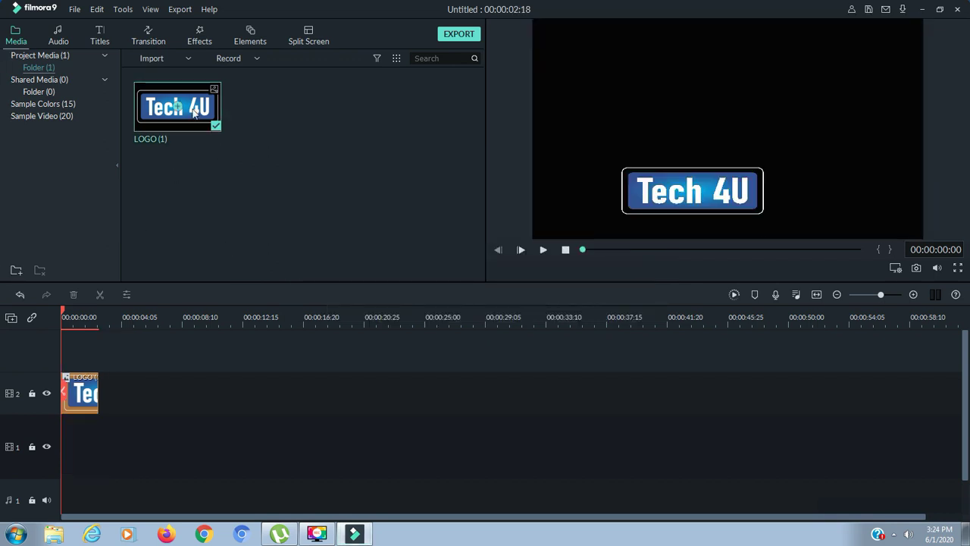
pyautogui.press('Delete')
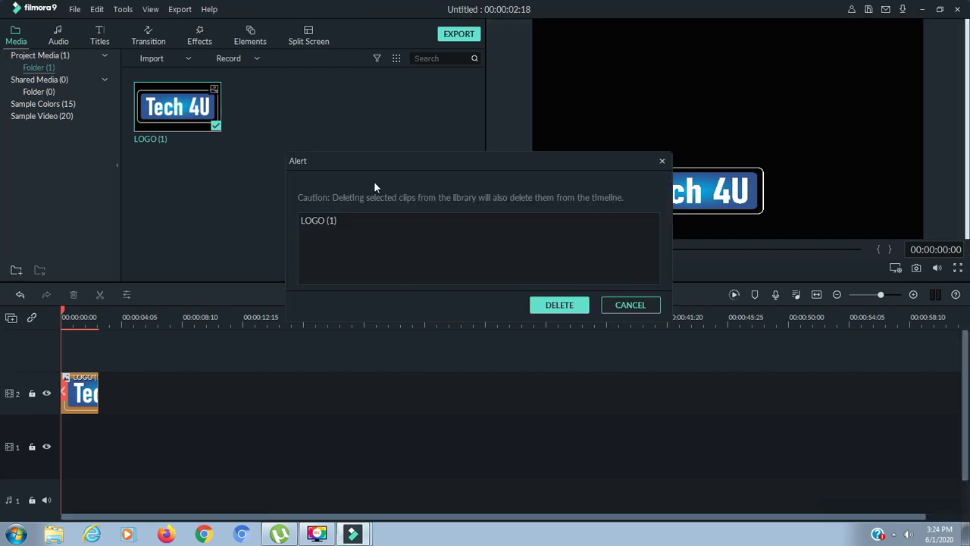
pyautogui.click(562, 304)
# Import 20200530_193659.mp4 from the Content folder and the exported My Video.mp4 from the Output folder.
pyautogui.click(360, 236)
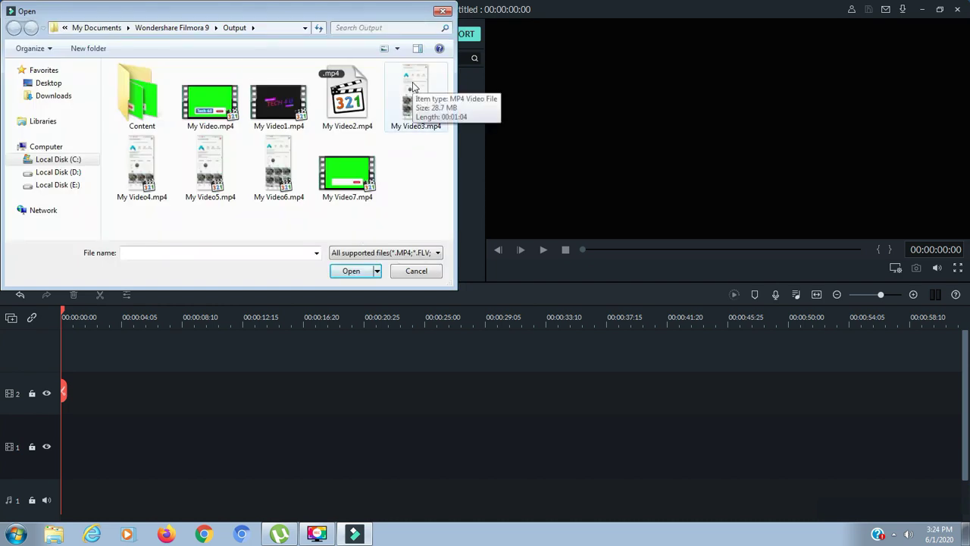
pyautogui.doubleClick(158, 101)
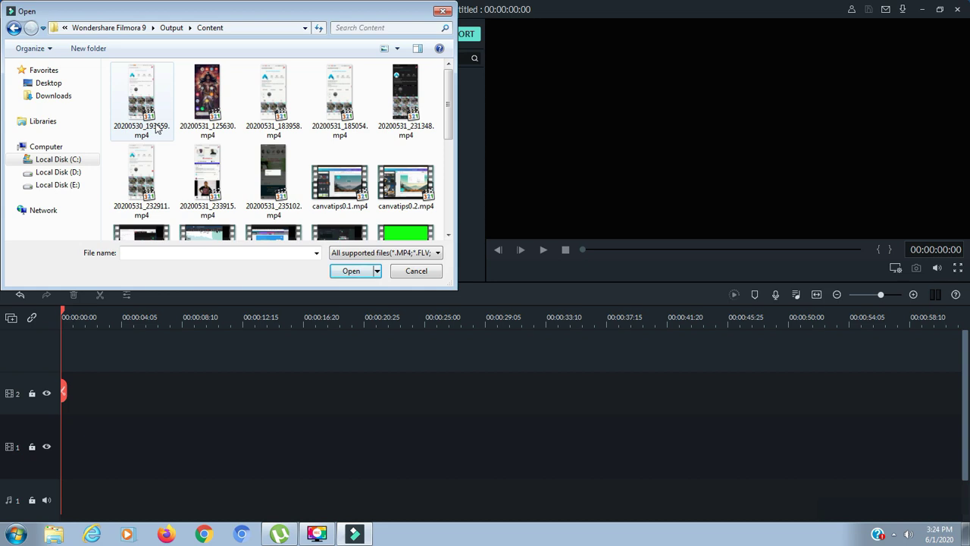
pyautogui.doubleClick(156, 127)
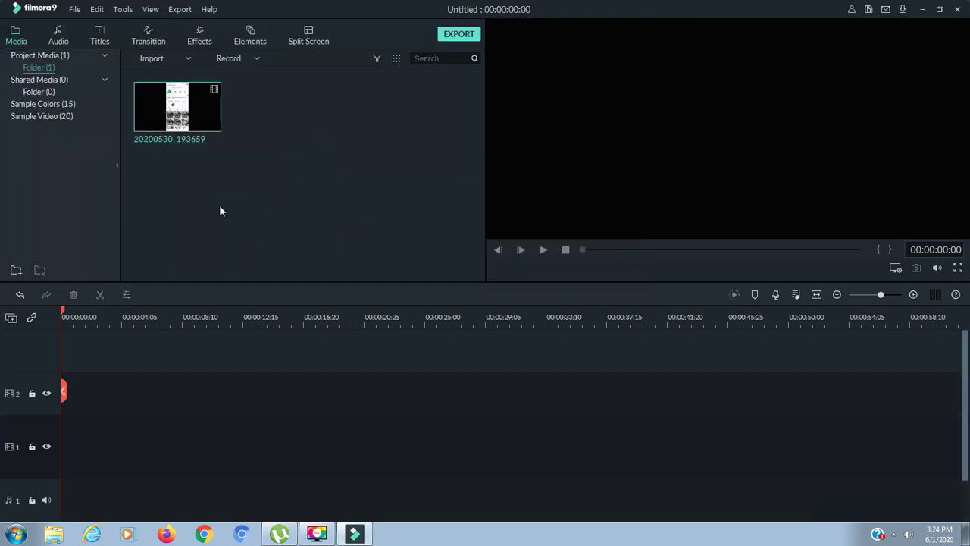
pyautogui.doubleClick(220, 208)
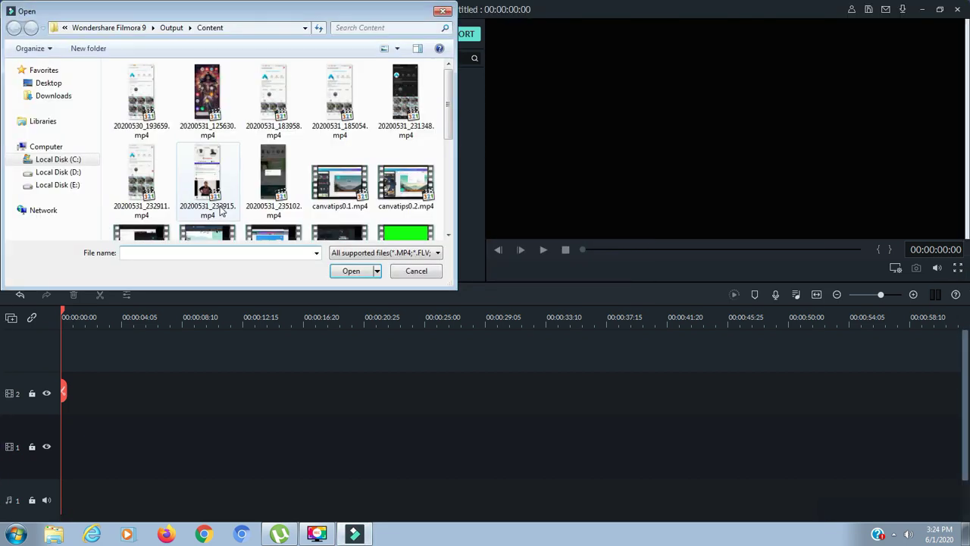
pyautogui.click(172, 28)
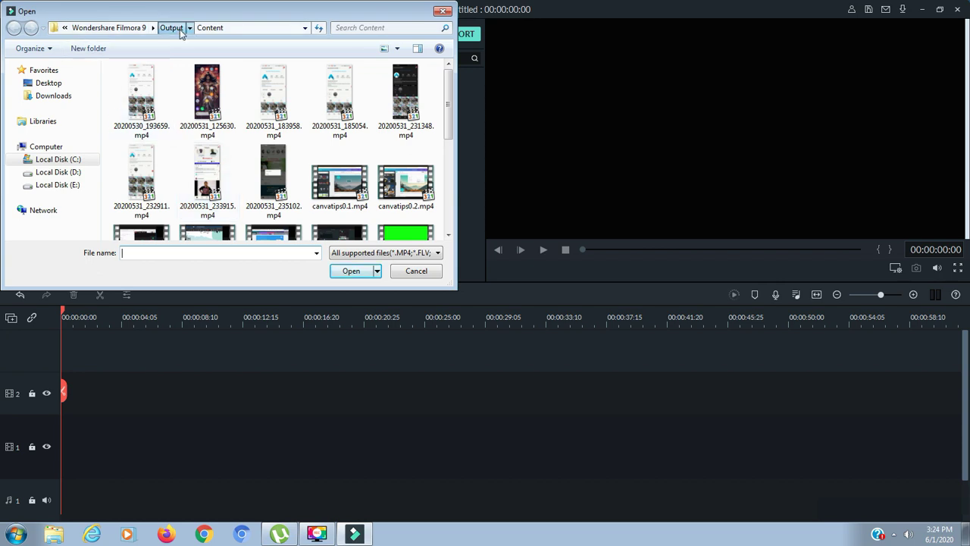
pyautogui.doubleClick(211, 104)
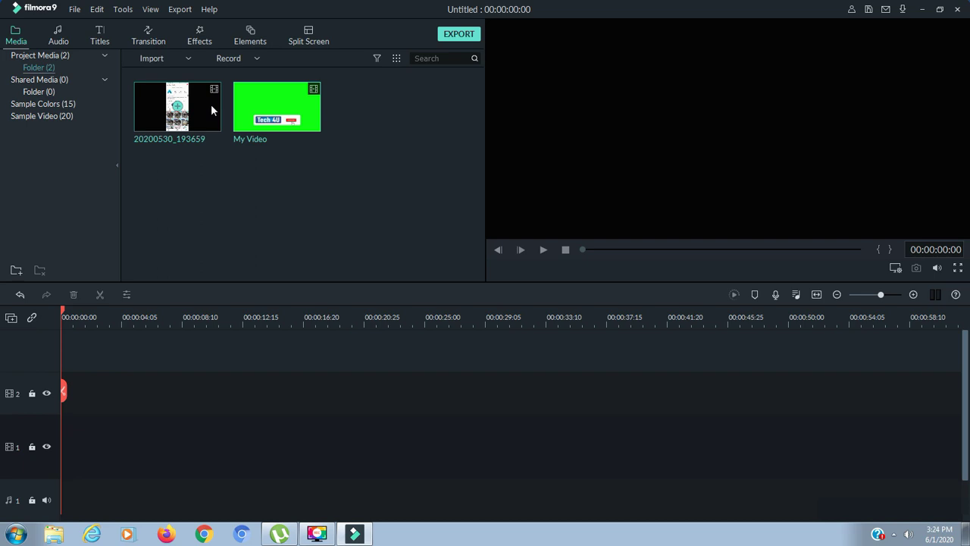
# Place the 20200530_193659 clip at the start of video track 2 and match the project settings to its 1080 x 2340 23fps format.
pyautogui.moveTo(211, 103); pyautogui.dragTo(65, 405)
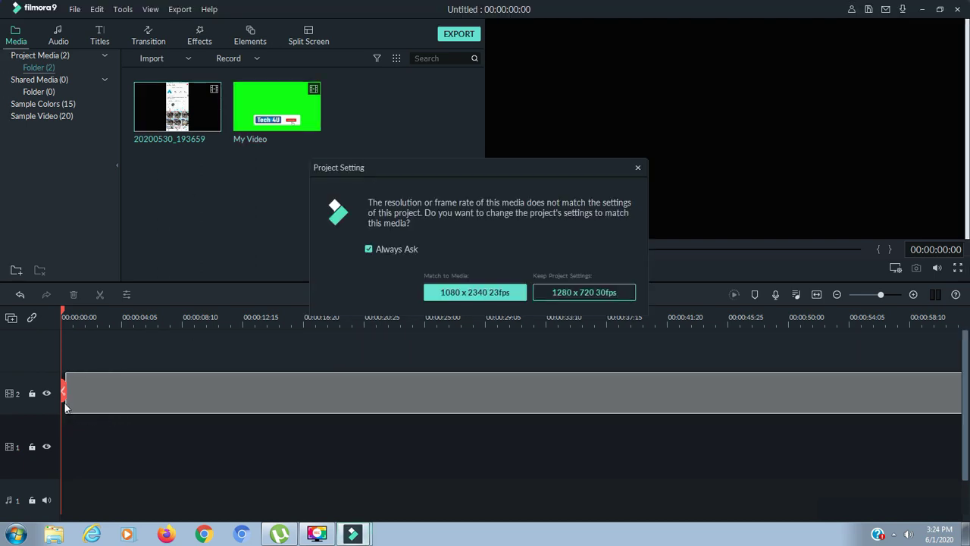
pyautogui.click(479, 285)
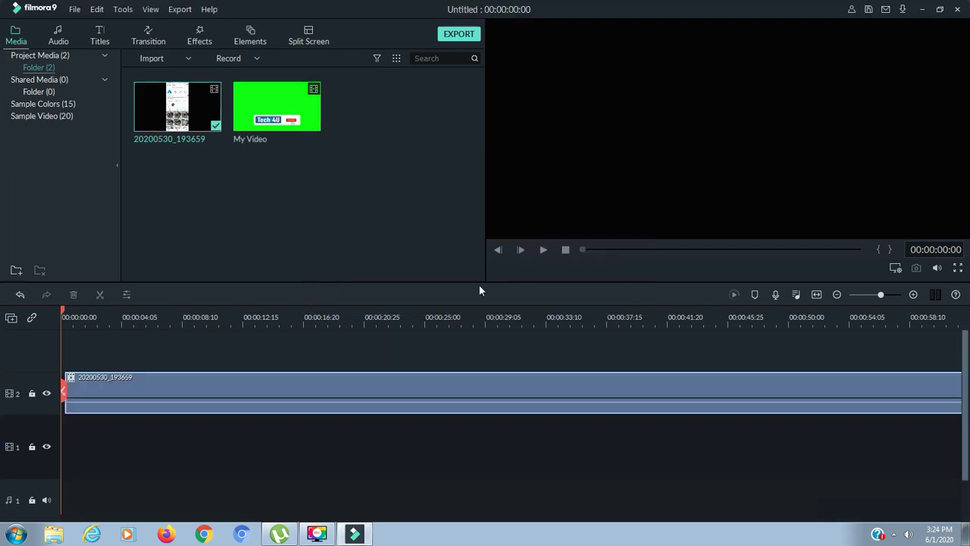
pyautogui.moveTo(404, 319); pyautogui.dragTo(292, 318)
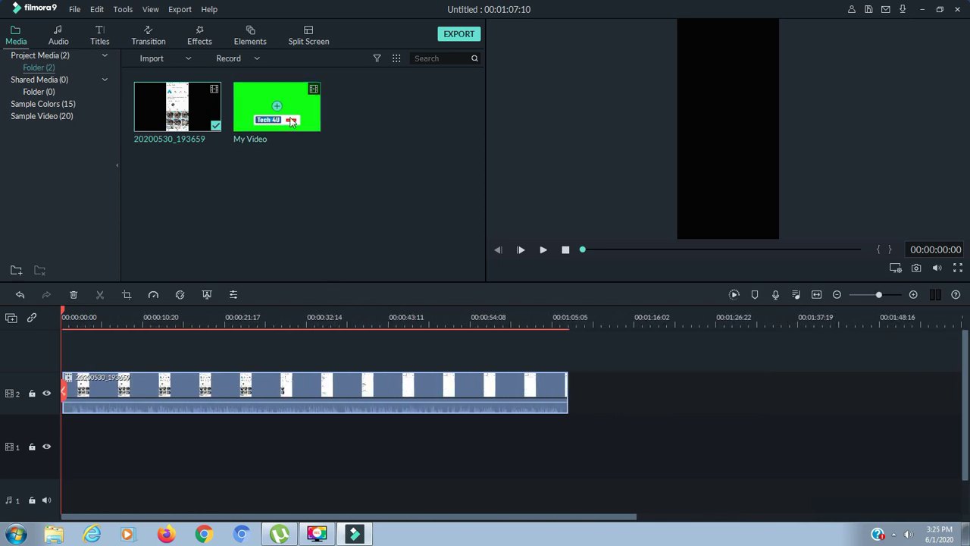
# Place My Video on a track above the phone recording, near its end, and preview the overlay from 00:00:59:10 to 00:01:02:00.
pyautogui.moveTo(288, 117); pyautogui.dragTo(495, 348)
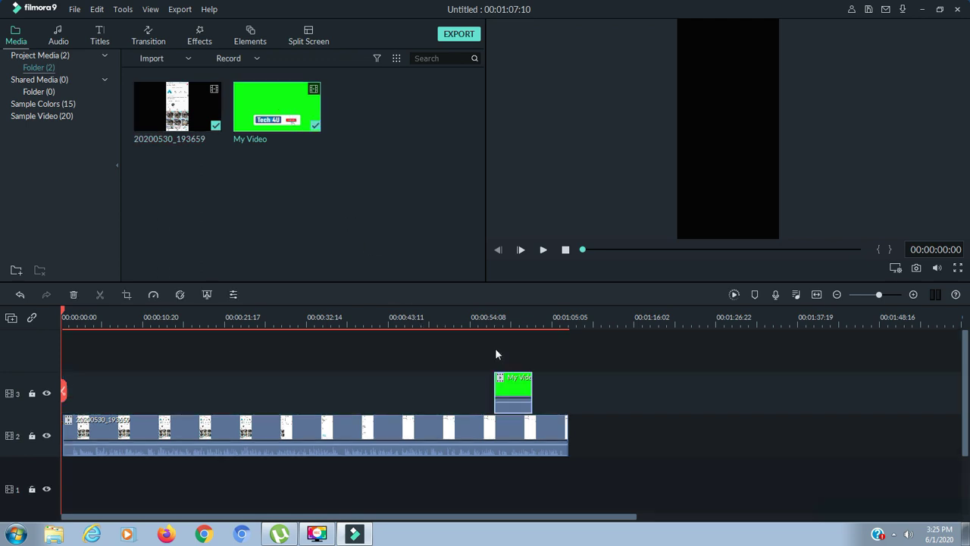
pyautogui.click(330, 403)
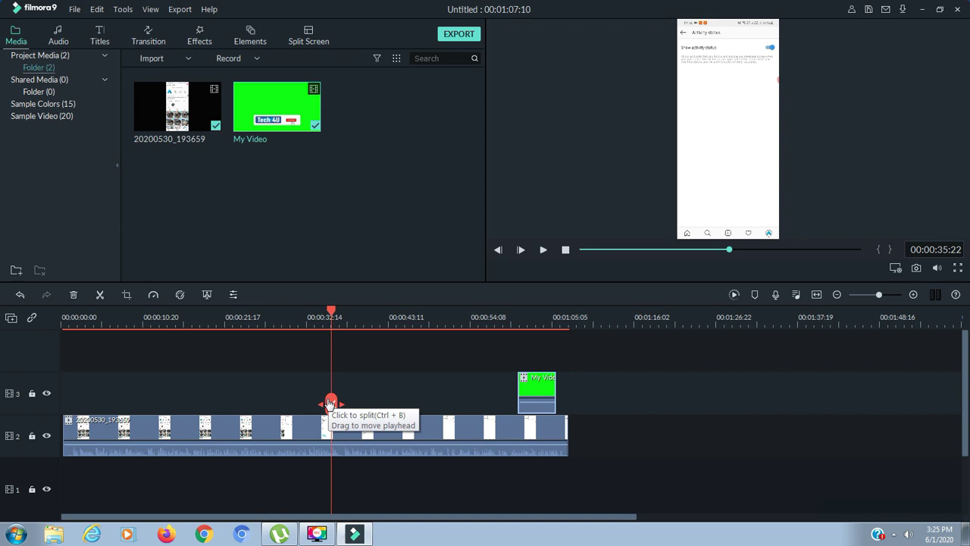
pyautogui.moveTo(330, 403); pyautogui.dragTo(507, 411)
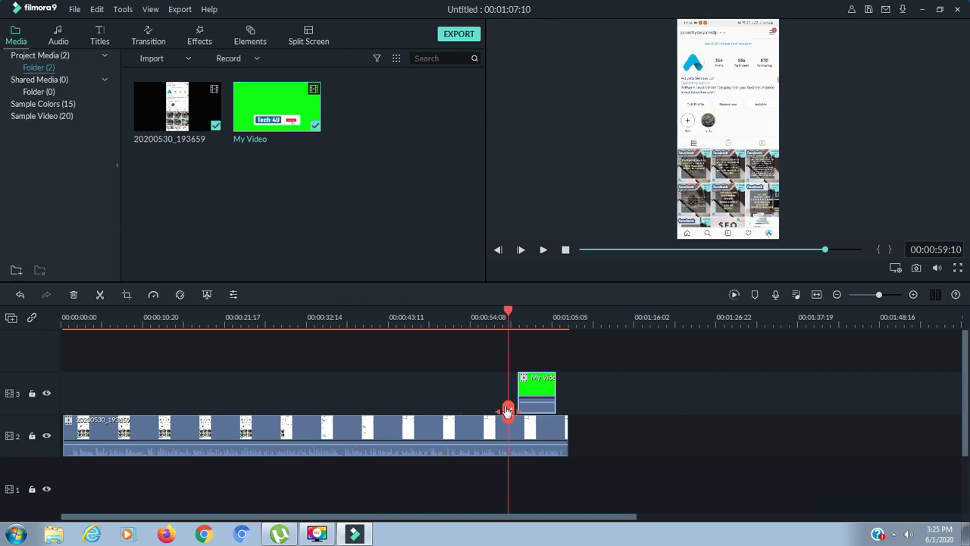
pyautogui.press('space')
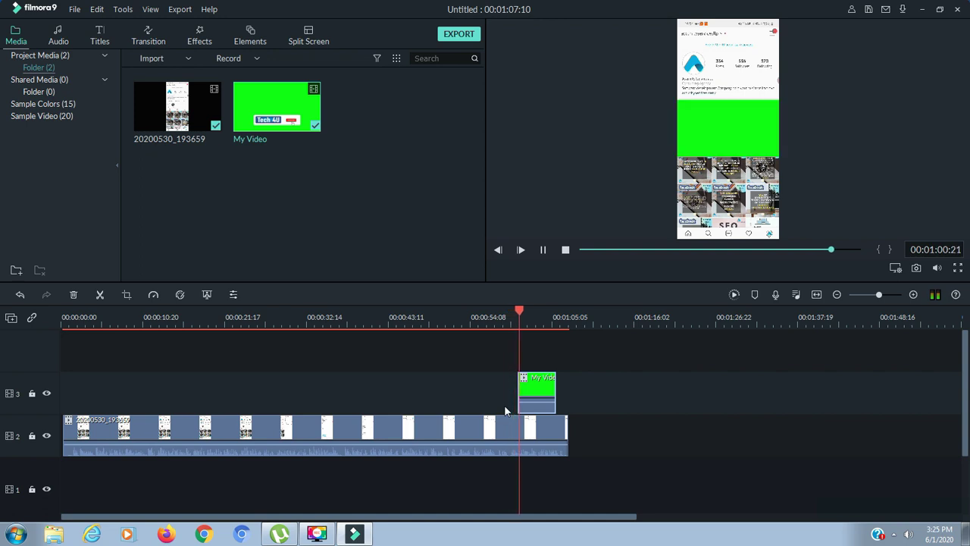
pyautogui.press('space')
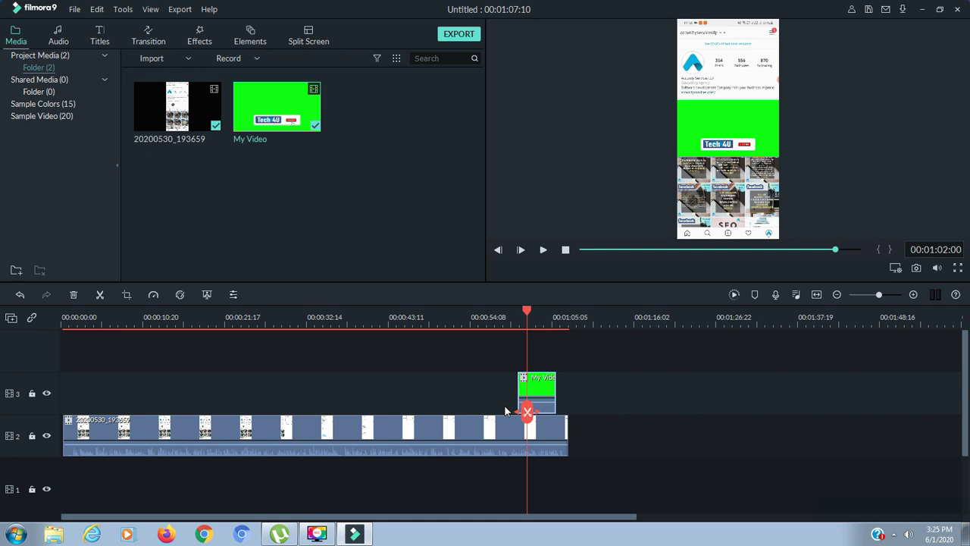
# Enable Chroma Key on the My Video clip to remove its green background.
pyautogui.click(532, 392)
pyautogui.doubleClick(543, 379)
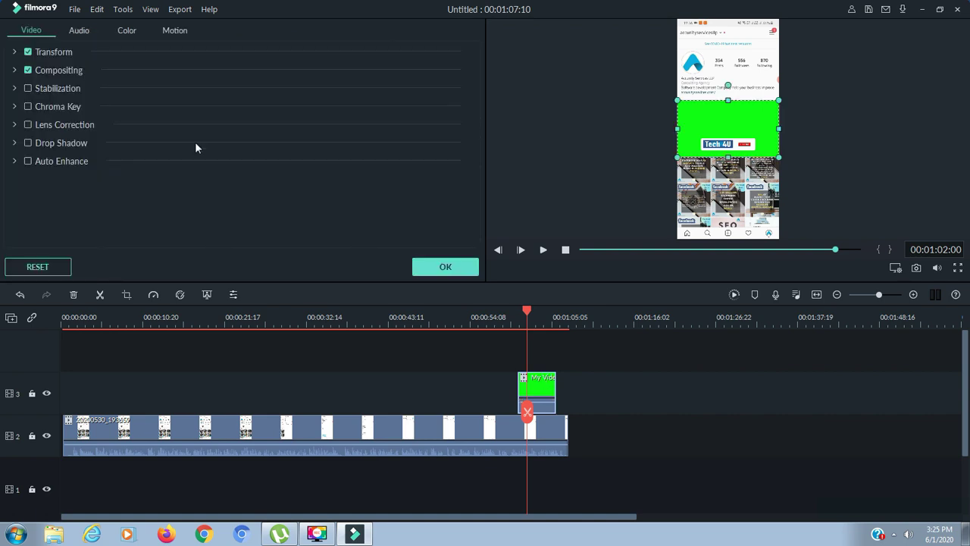
pyautogui.click(28, 106)
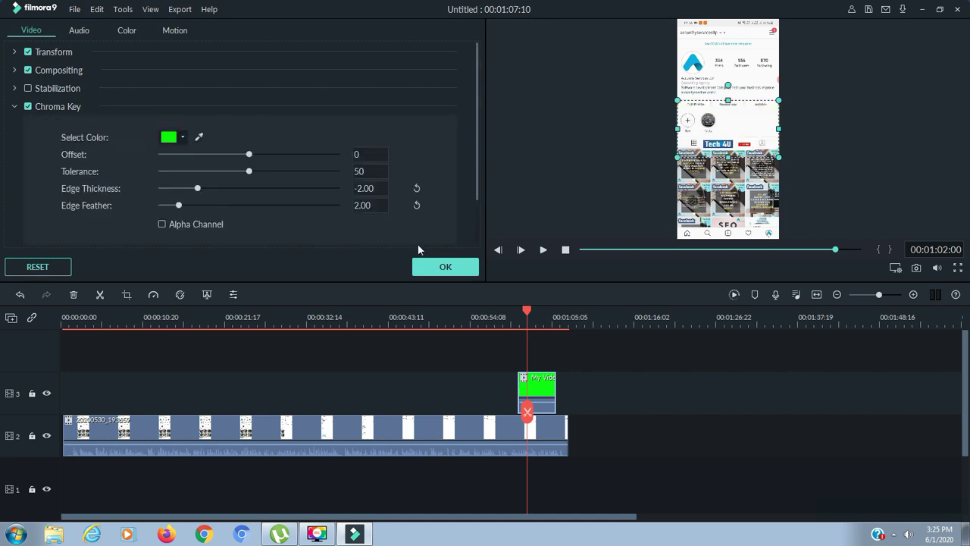
pyautogui.click(436, 268)
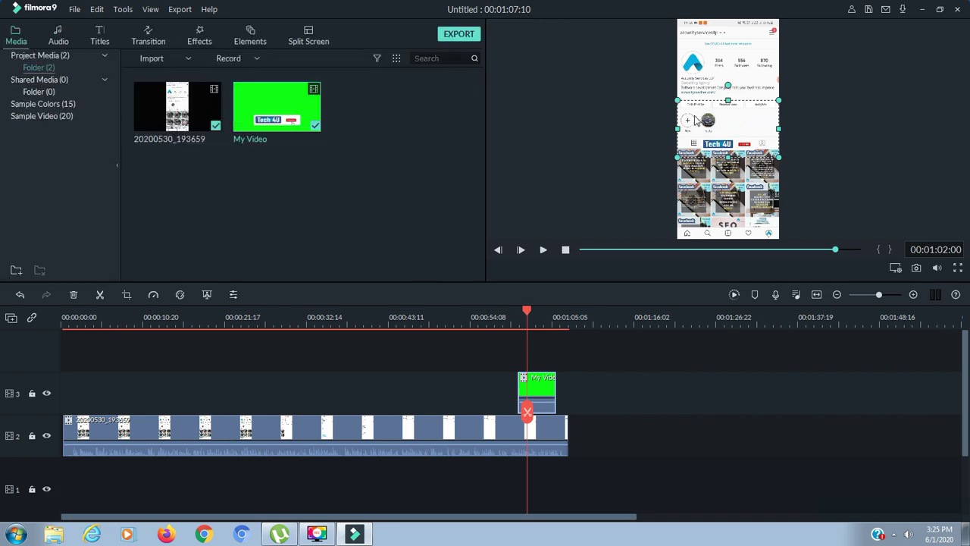
# Move the My Video overlay down over the photo grid and enlarge it in height and width until the banner spans the frame.
pyautogui.moveTo(698, 121); pyautogui.dragTo(684, 184)
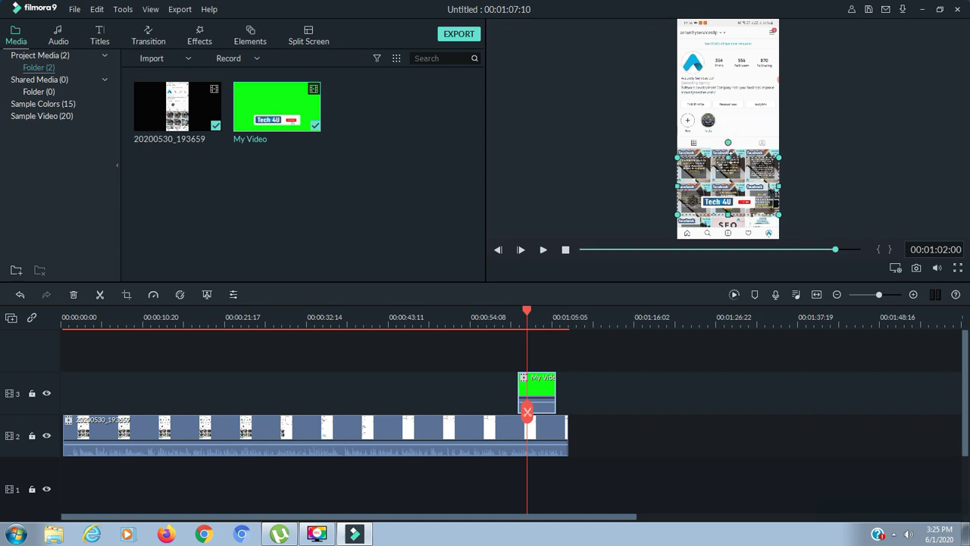
pyautogui.moveTo(727, 157); pyautogui.dragTo(727, 88)
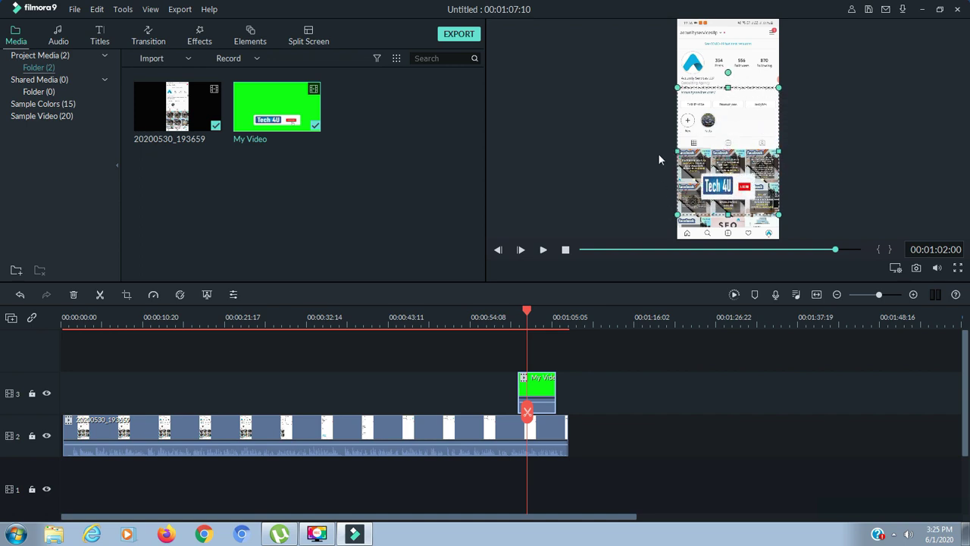
pyautogui.moveTo(676, 151); pyautogui.dragTo(633, 151)
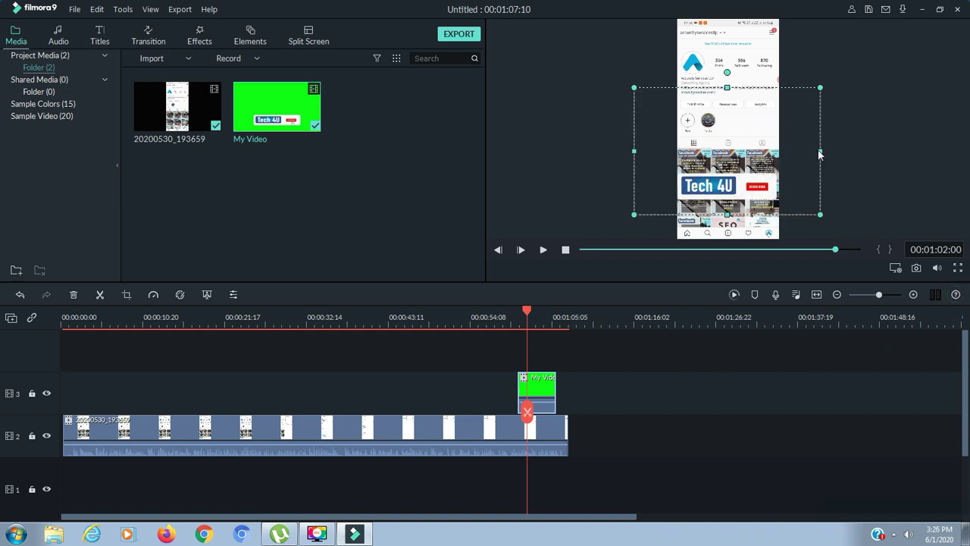
# Play the timeline from 00:01:02:00 to check the enlarged subscribe banner over the phone recording.
pyautogui.click(406, 354)
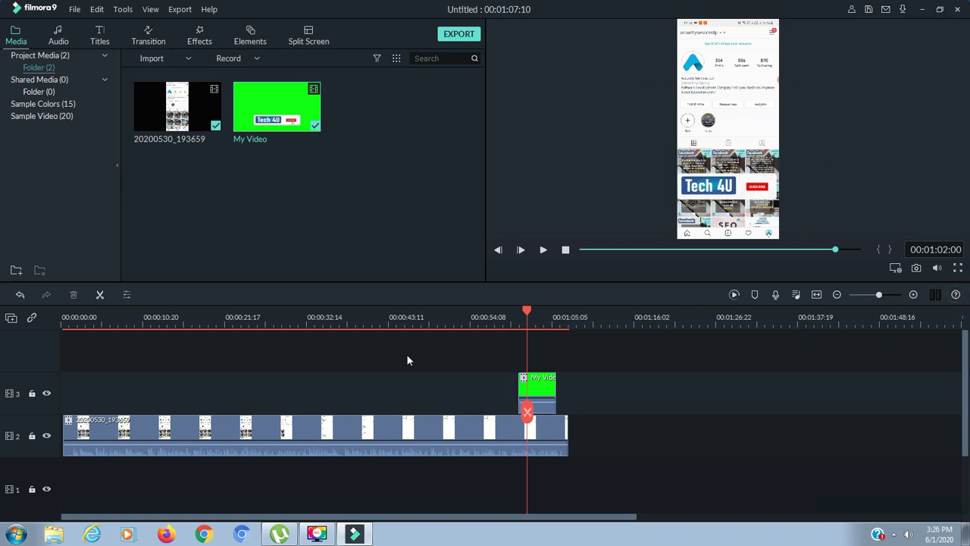
pyautogui.press('space')
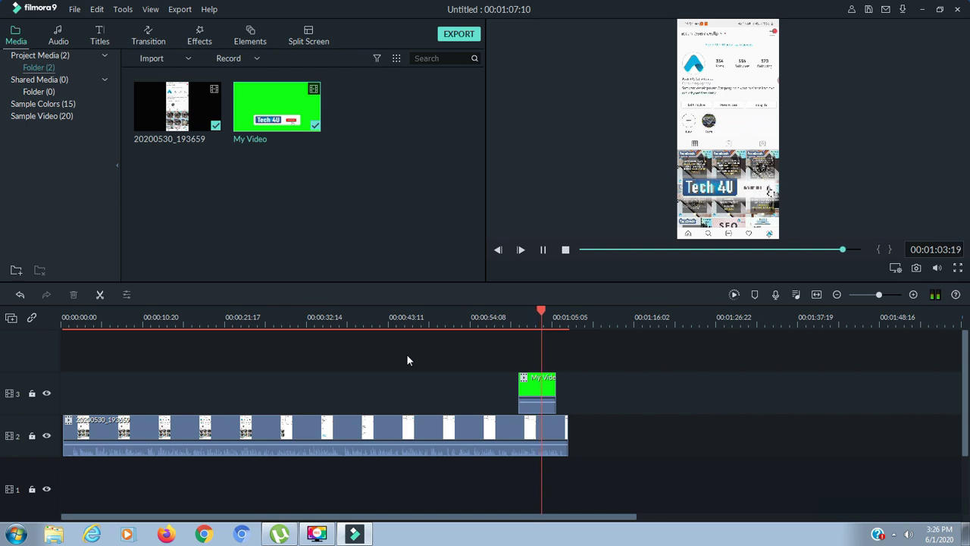